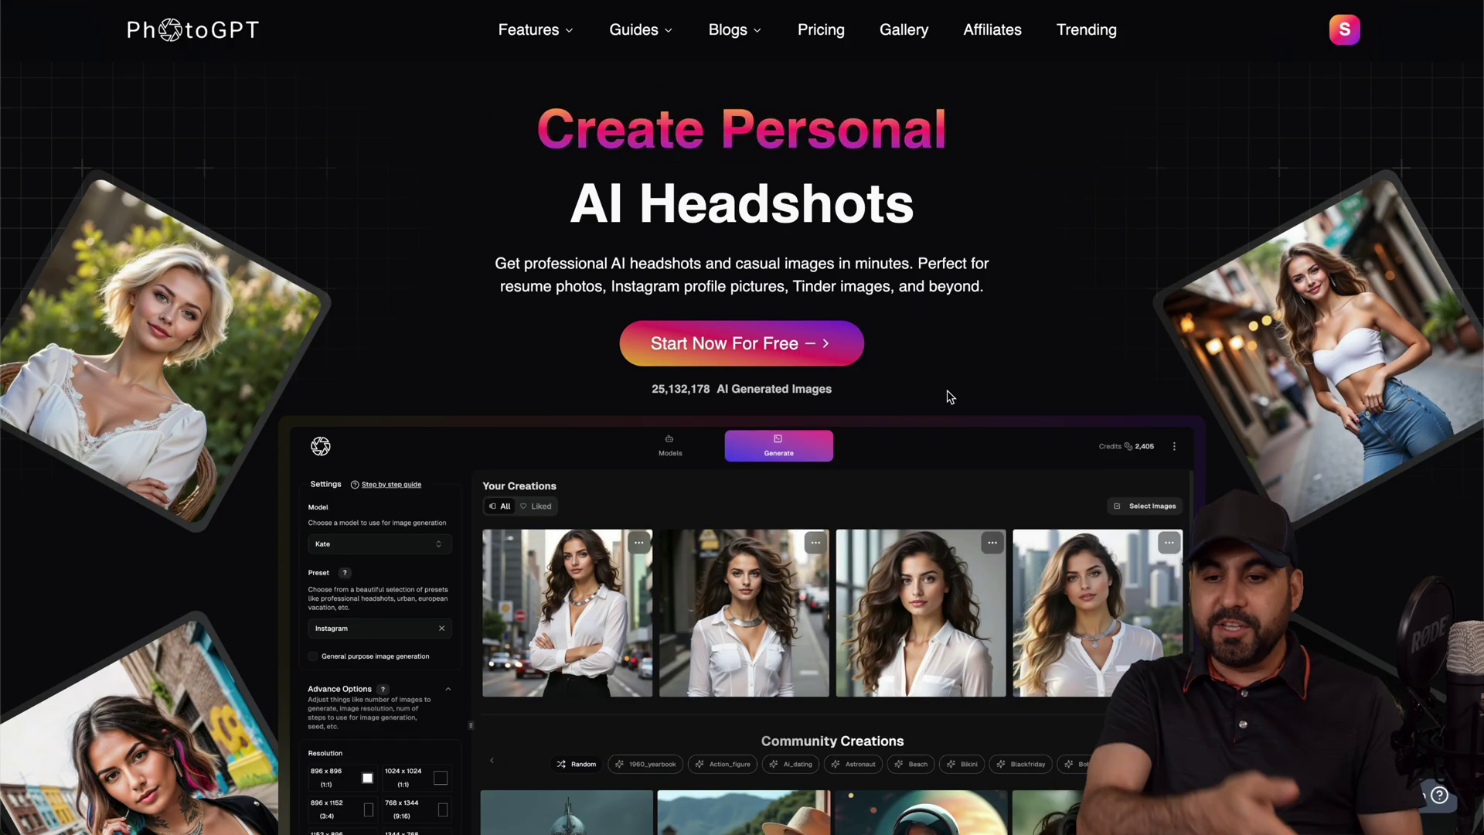
Scroll through the PhotoGPT homepage's headshot showcase and feature sections
scroll(950, 397, down, 20)
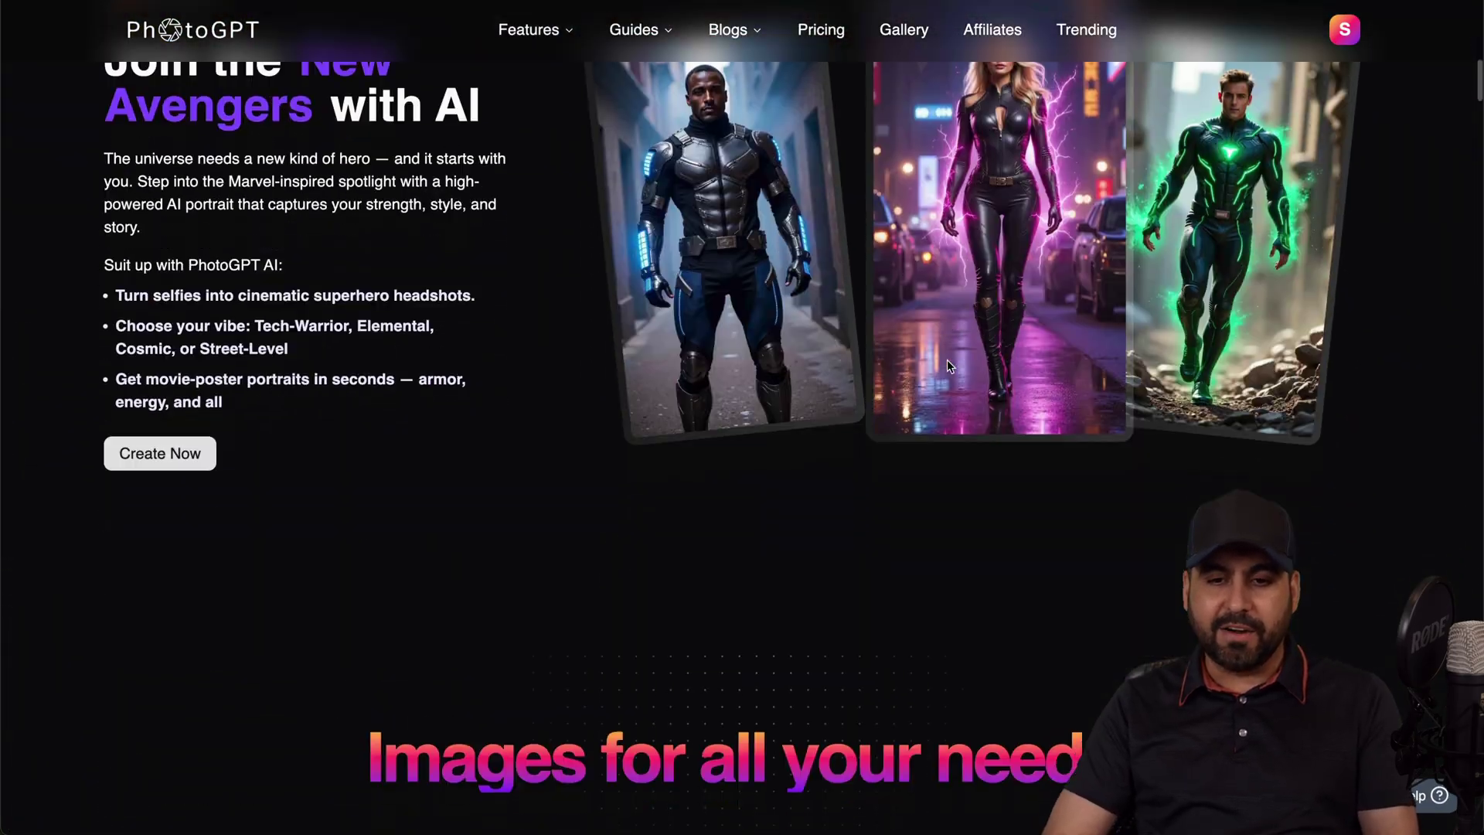
scroll(950, 366, down, 5)
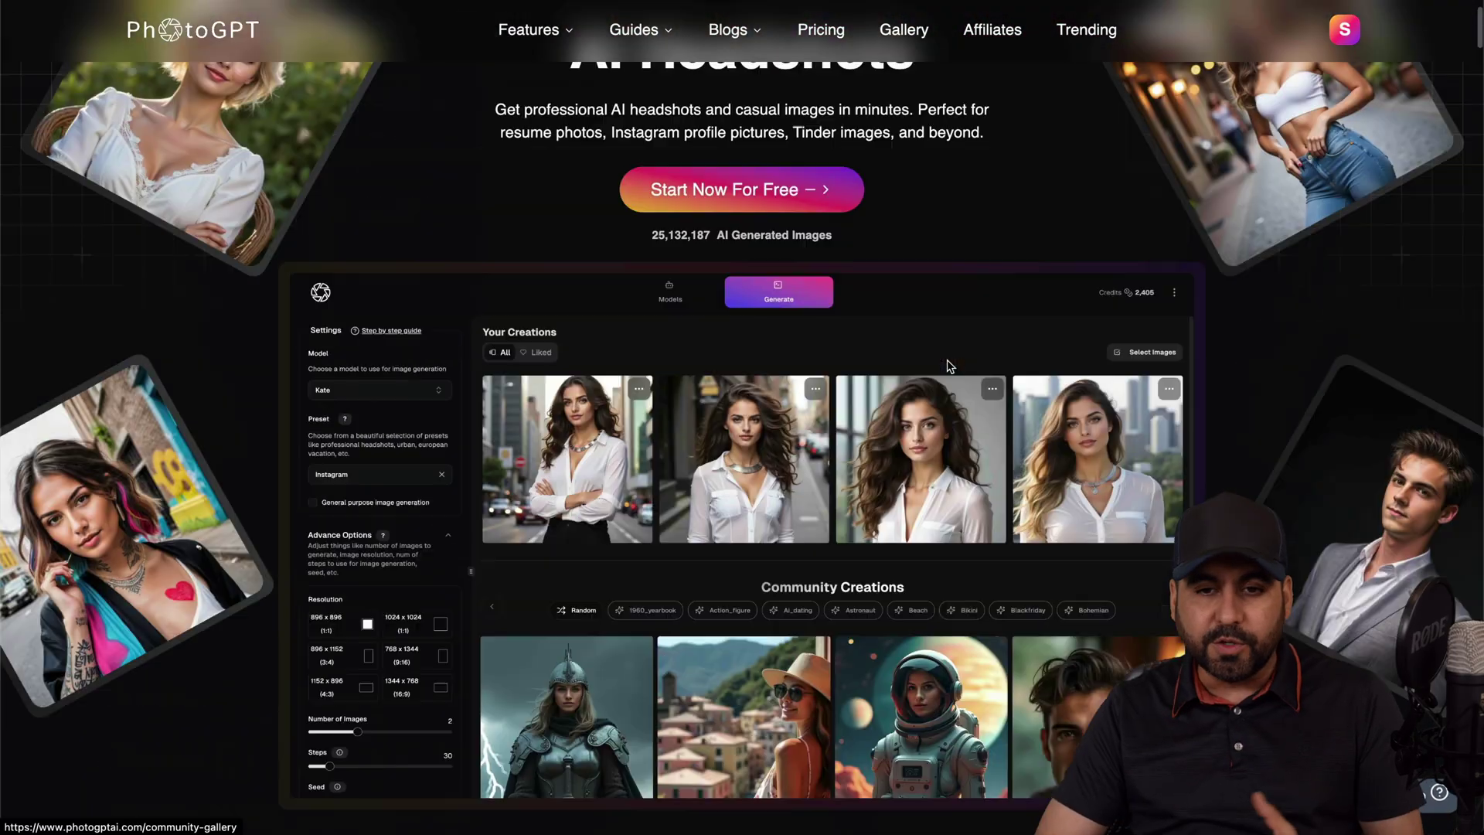
scroll(950, 366, up, 2)
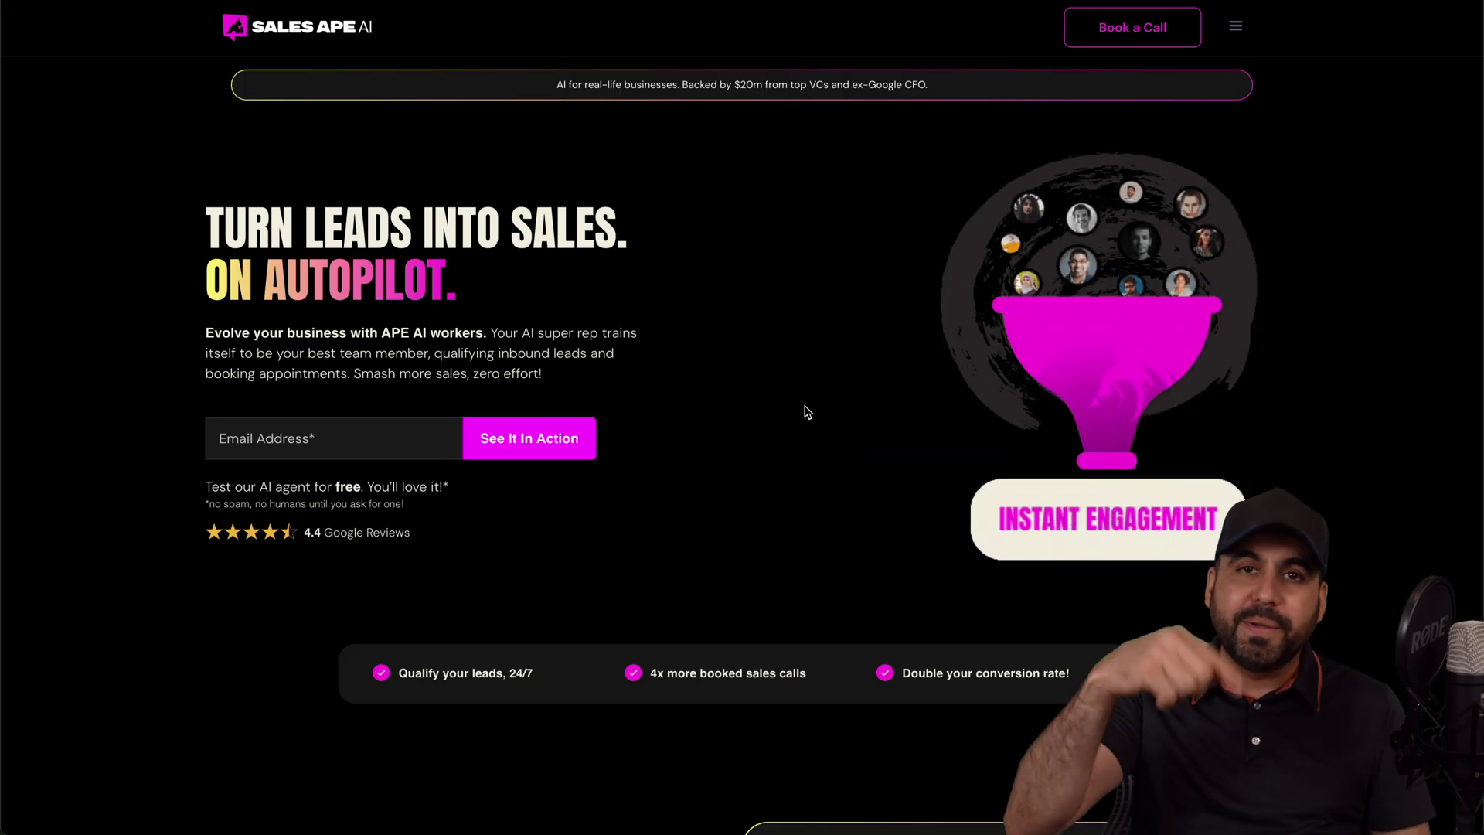
Focus the Email Address field on the Sales Ape AI landing page
click(369, 440)
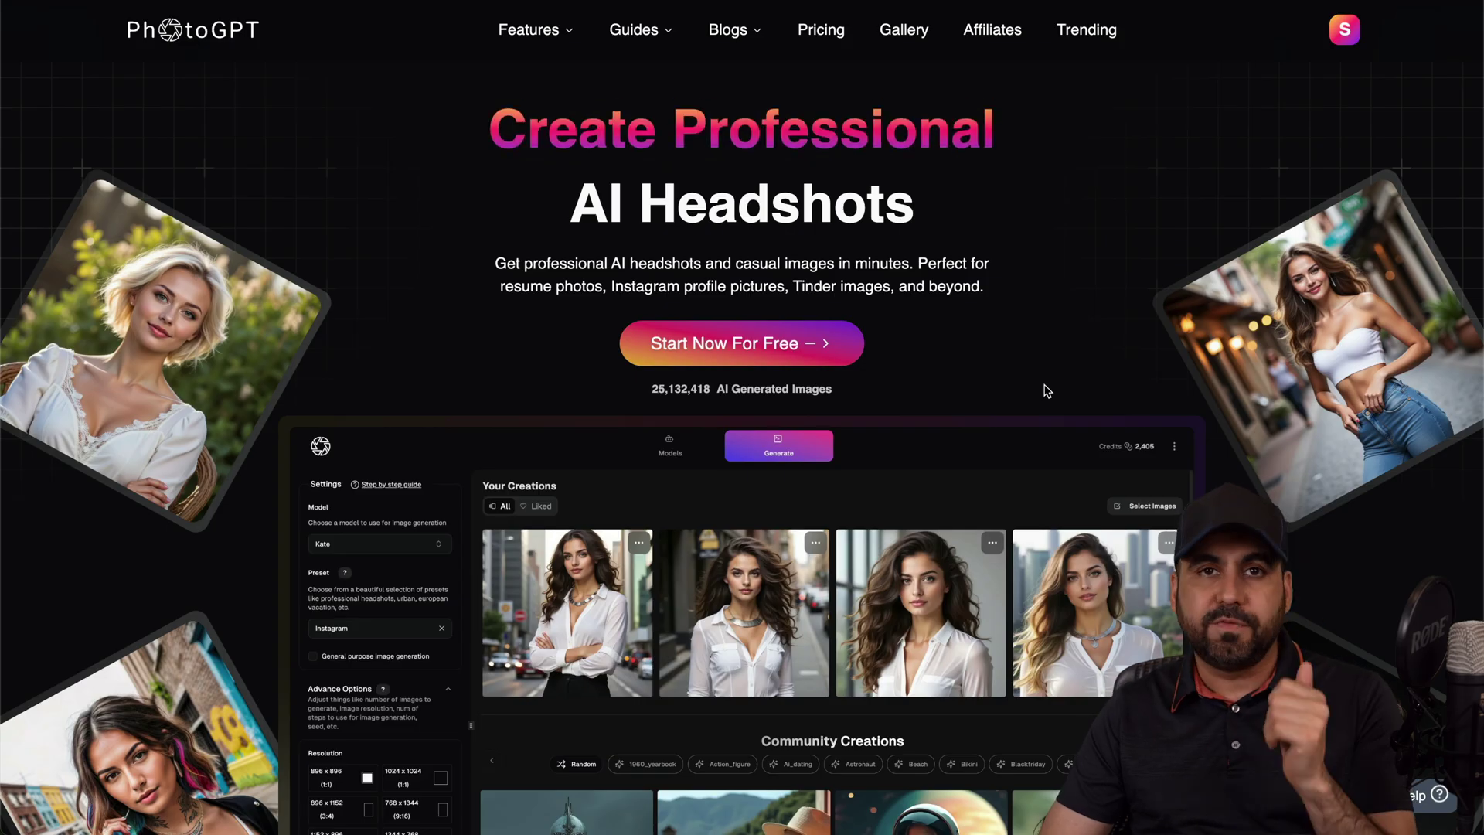
Start a new model setup from the dashboard's Create Models section
click(1346, 35)
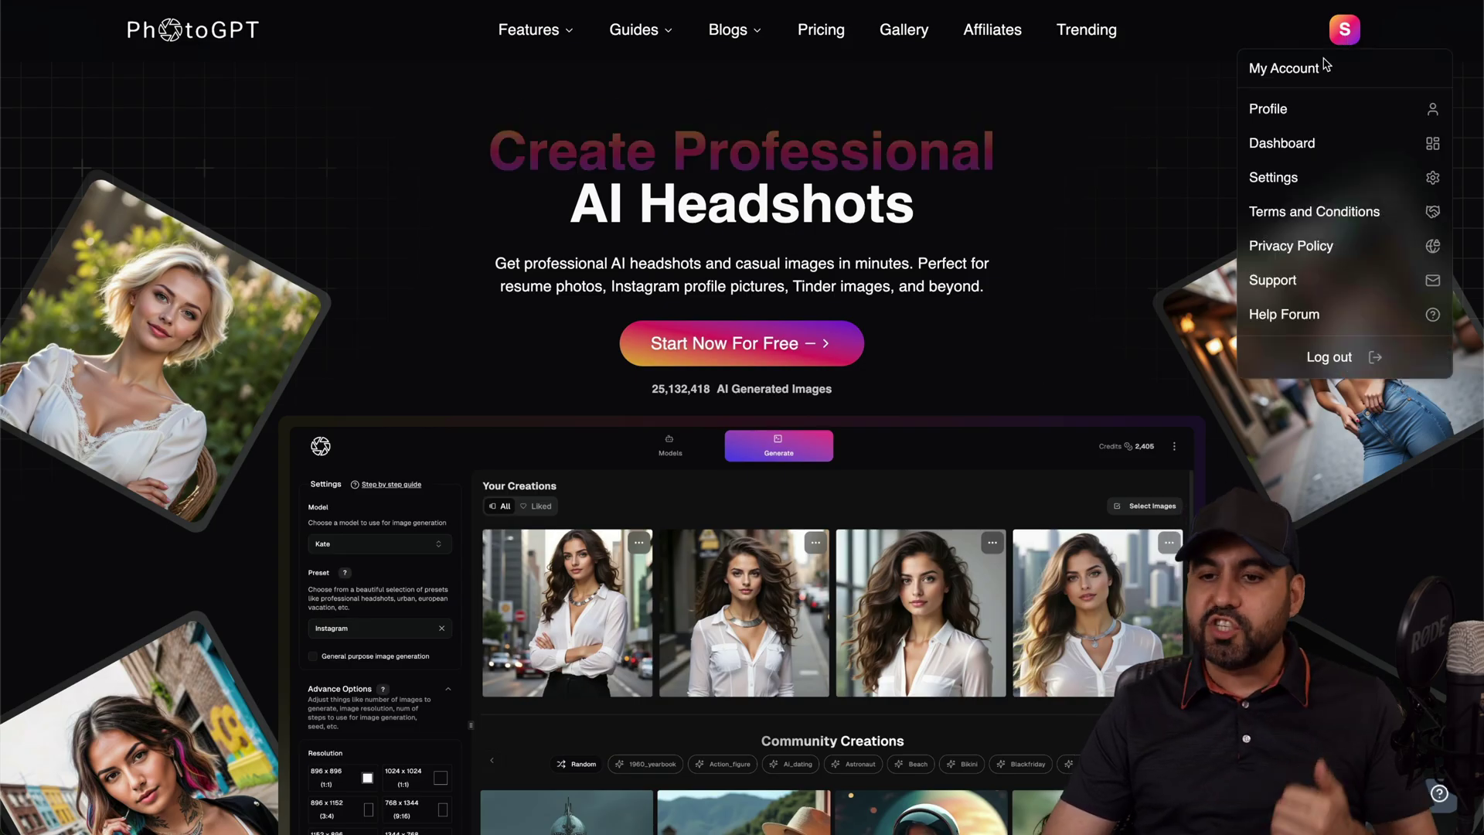
click(1299, 144)
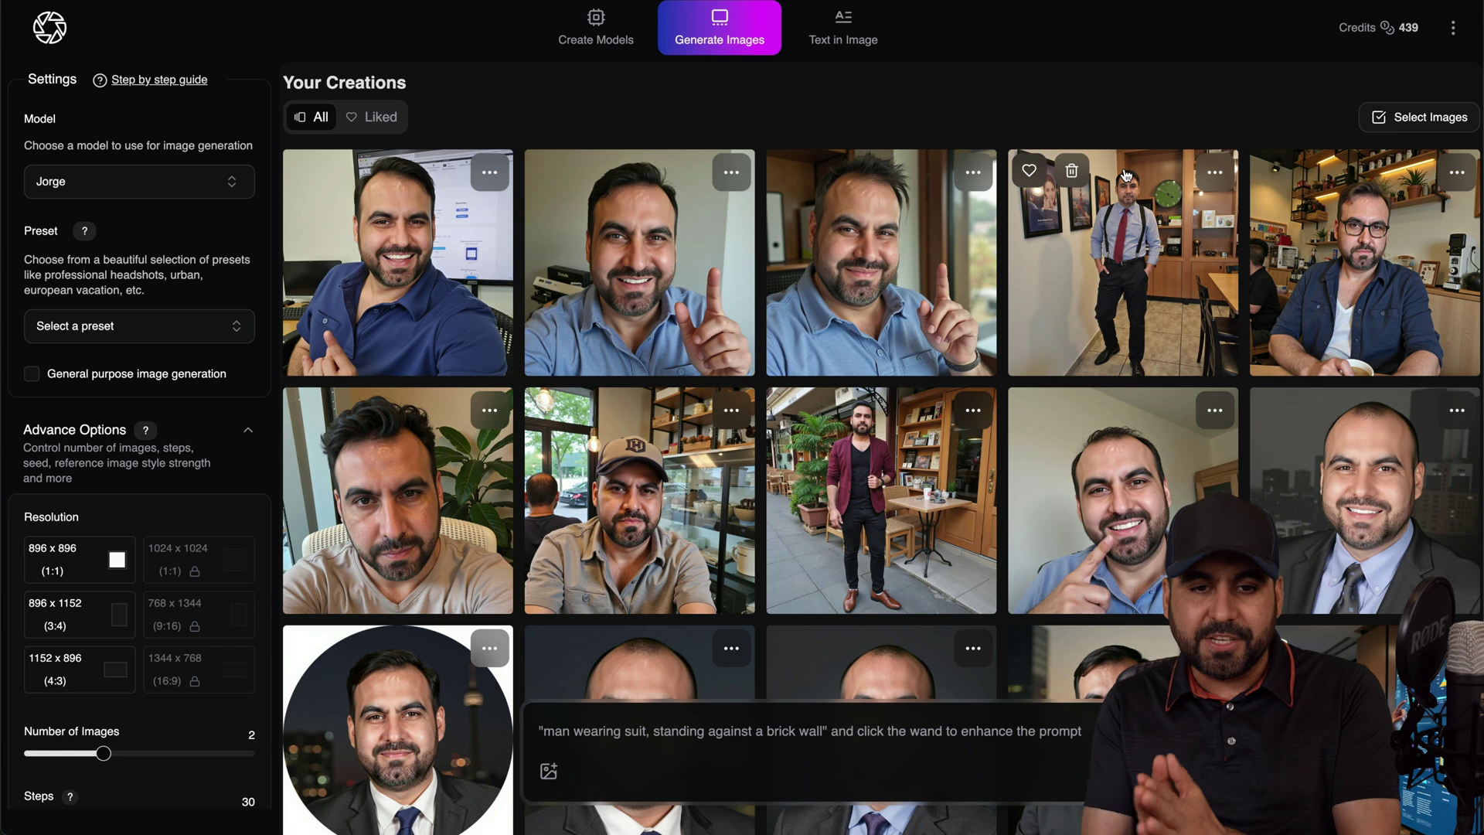
click(600, 42)
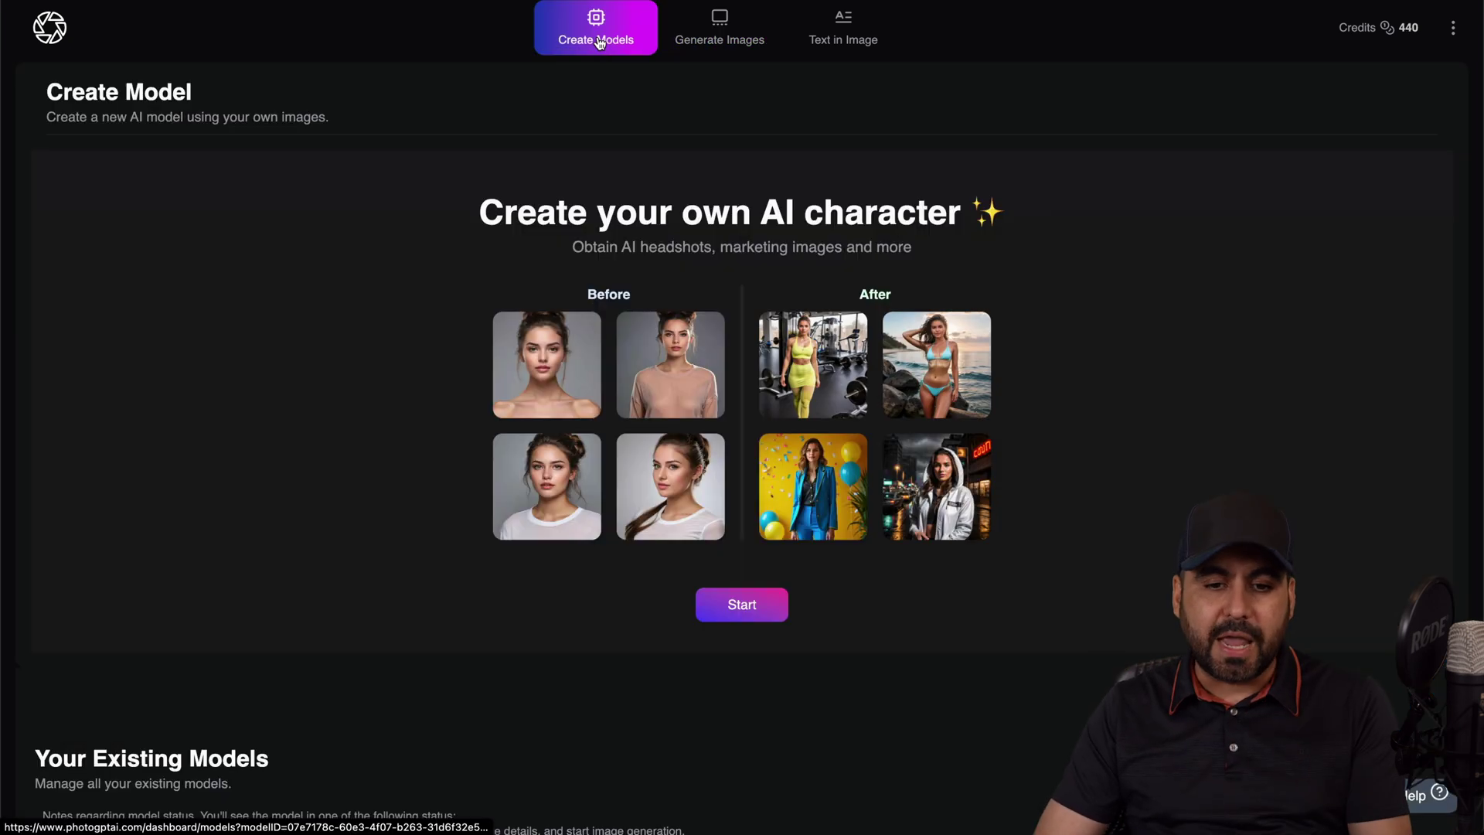
click(735, 604)
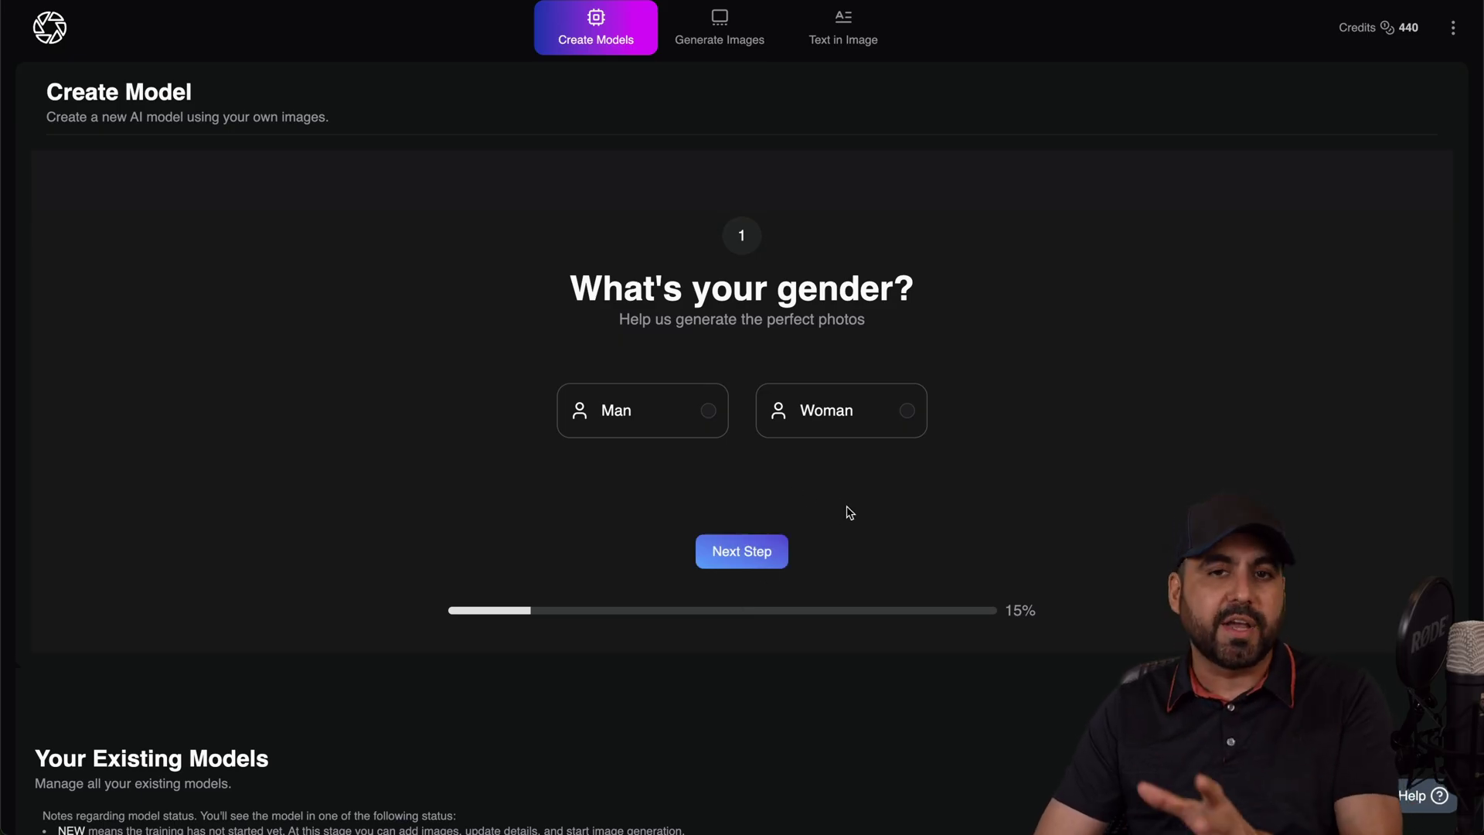
Define the model as a brown-eyed Hispanic man named 'test' and review the 12-20 photo requirement
click(706, 424)
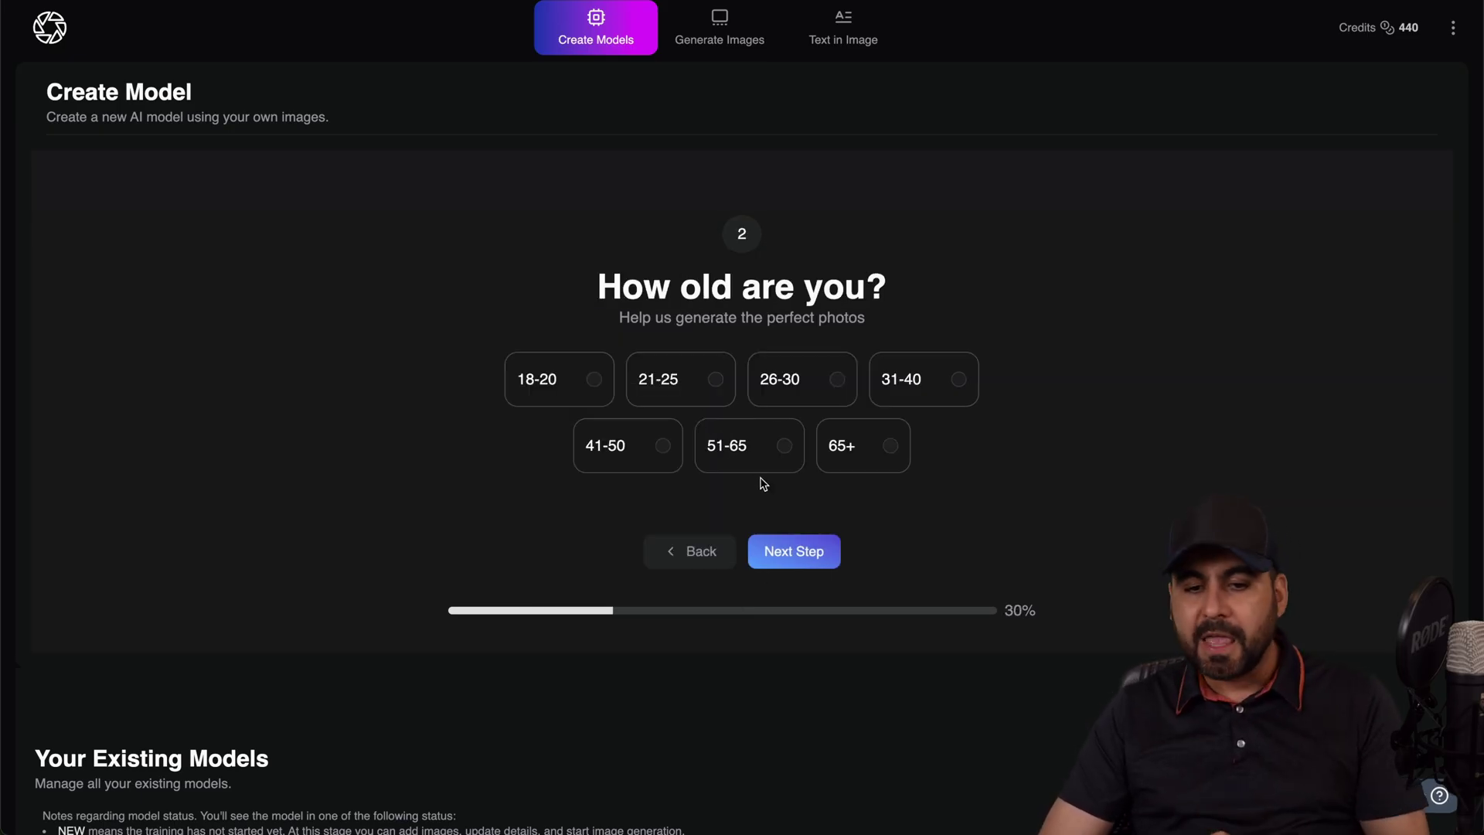
click(967, 385)
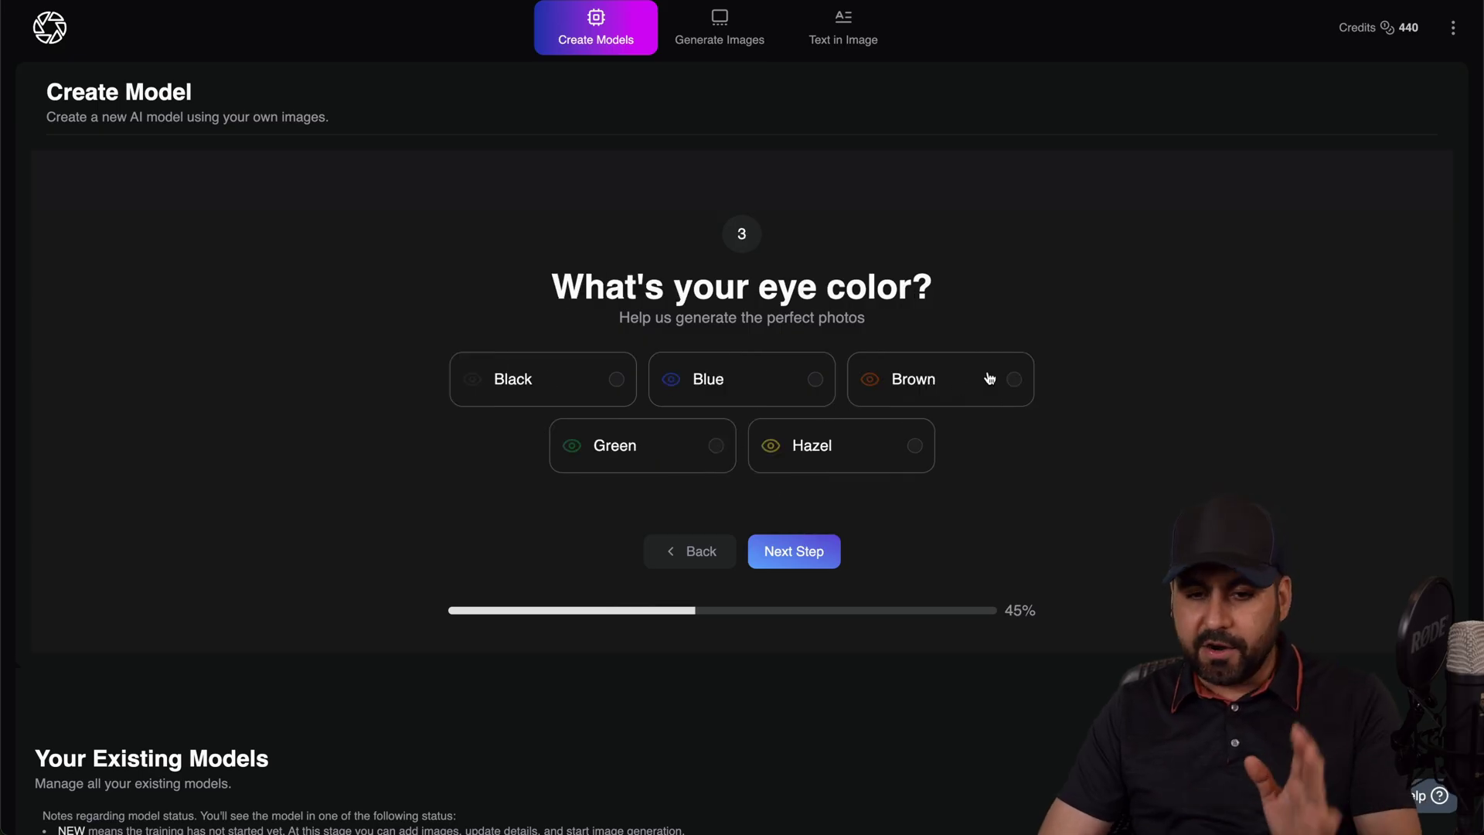
click(989, 378)
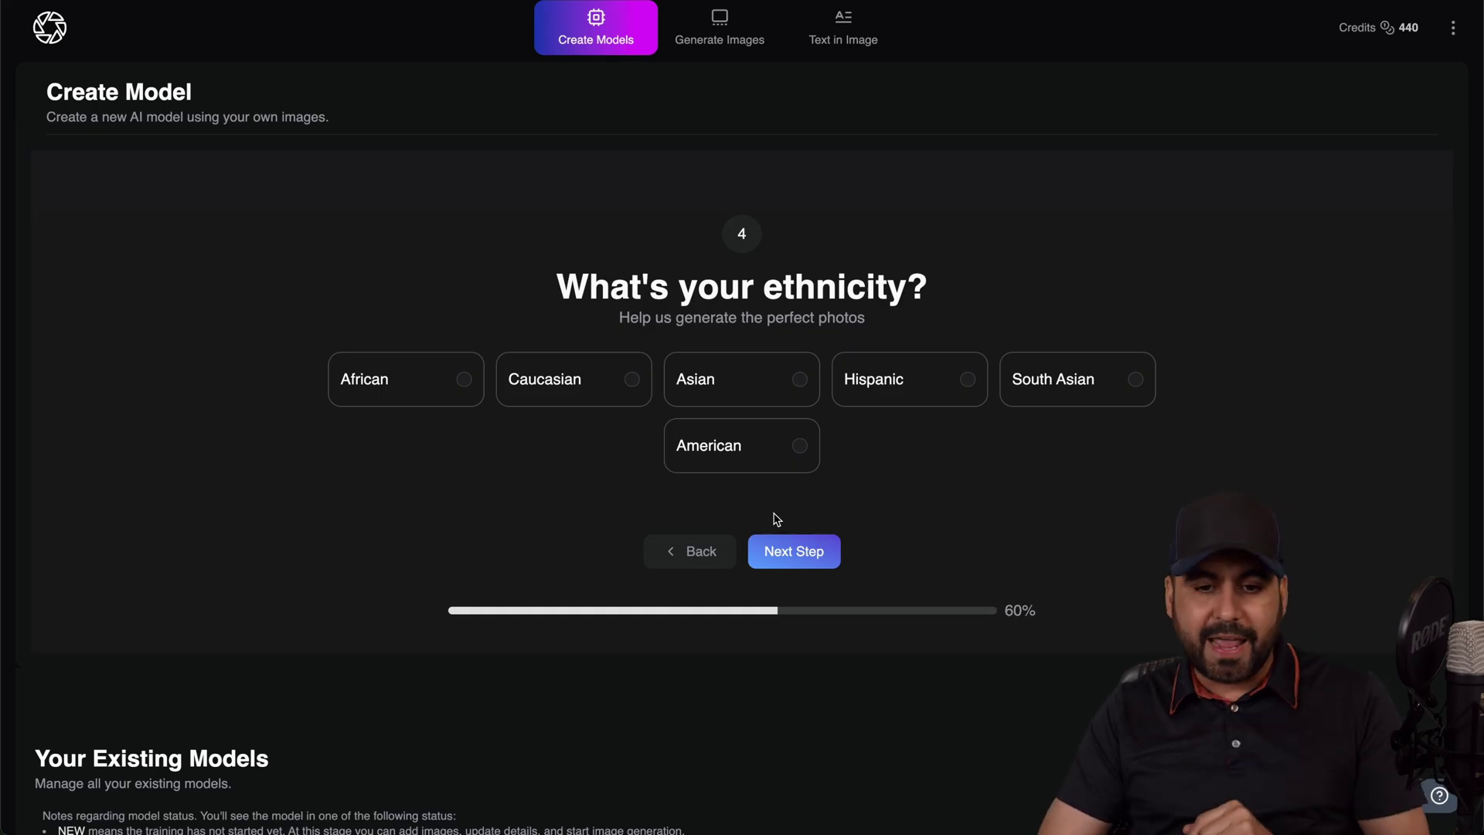
click(968, 380)
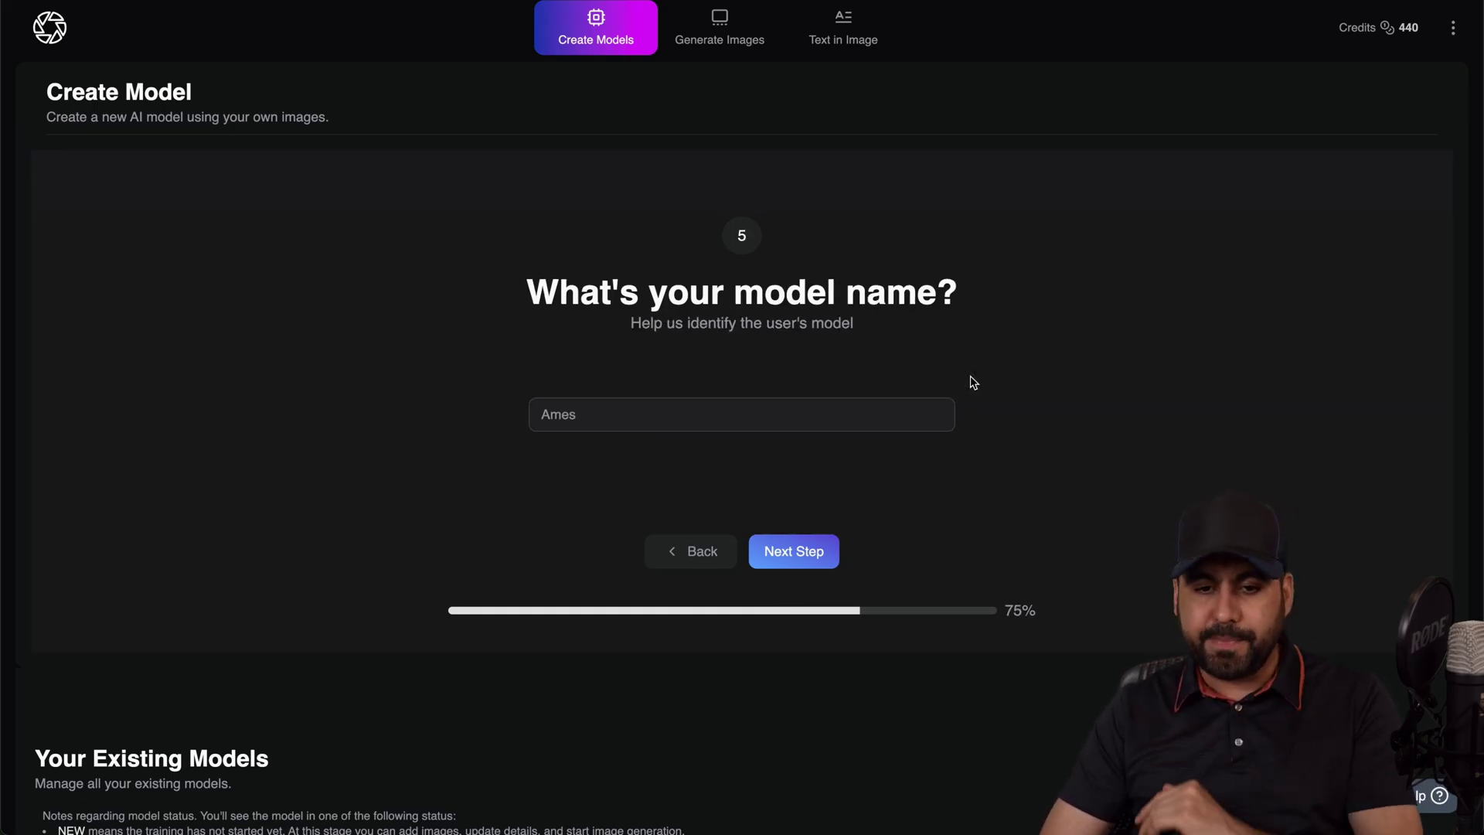
click(610, 415)
text(t)
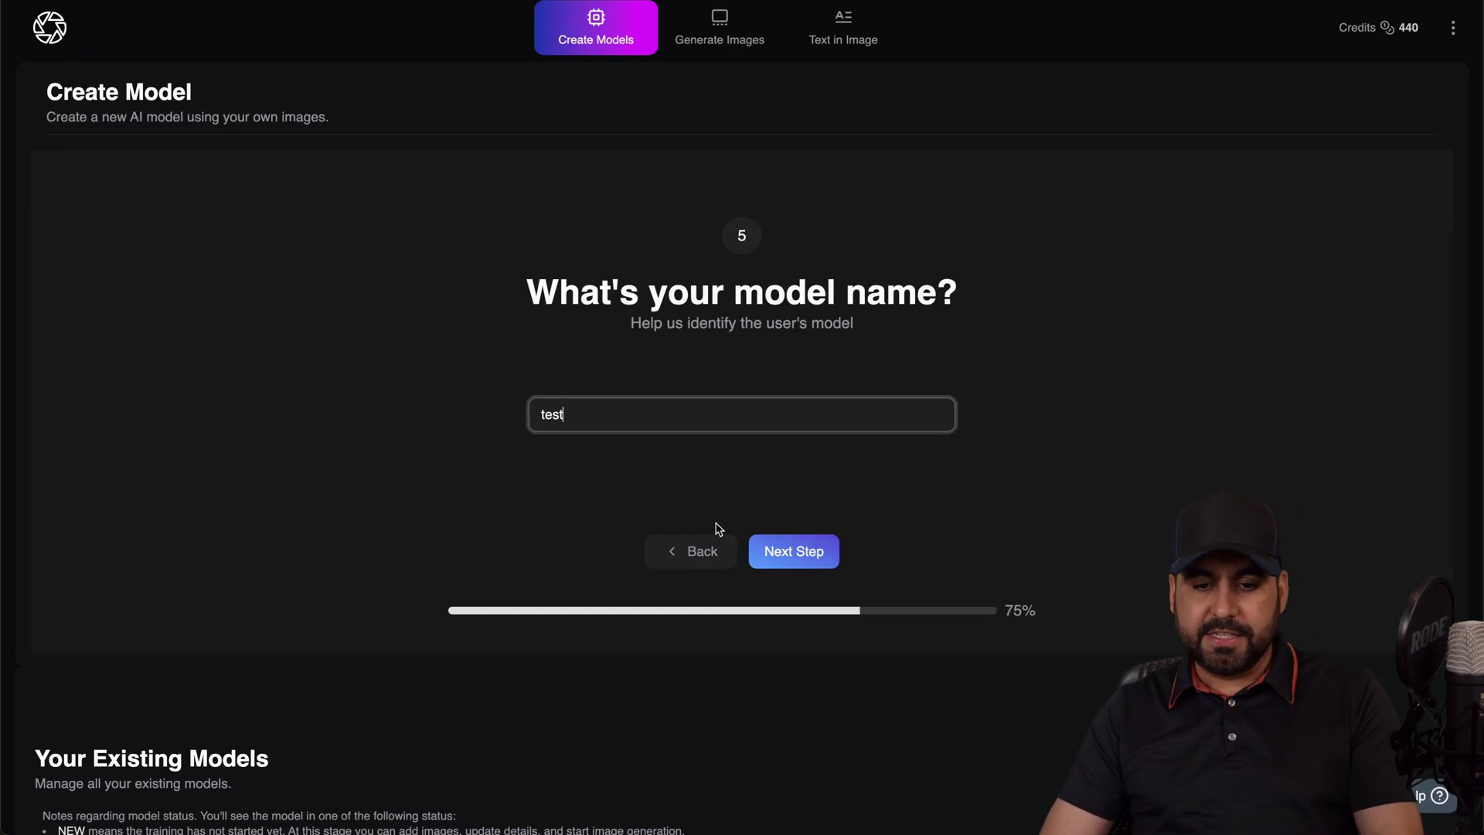
text(est)
click(785, 551)
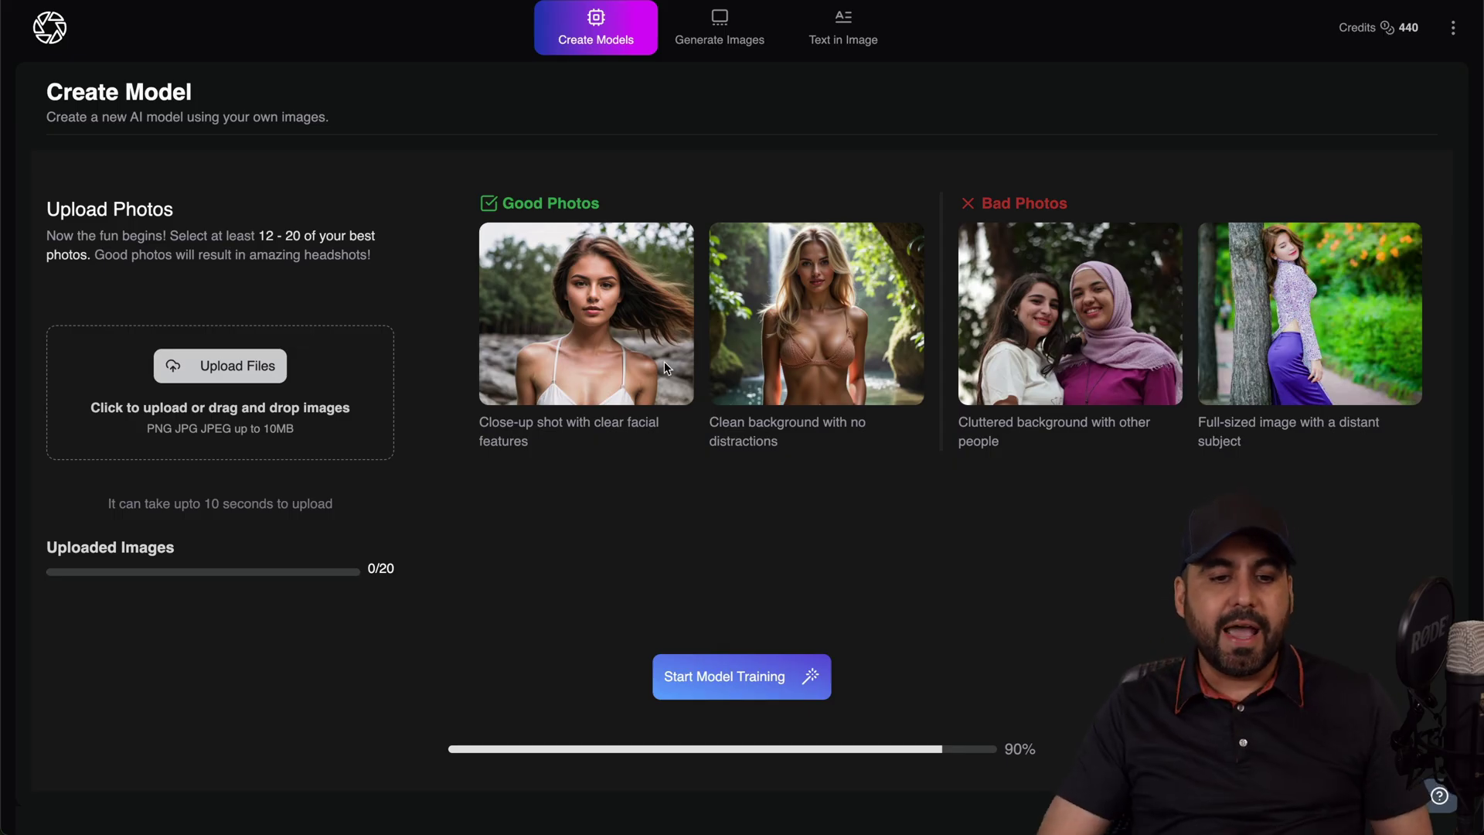
drag(260, 235, 308, 235)
click(306, 235)
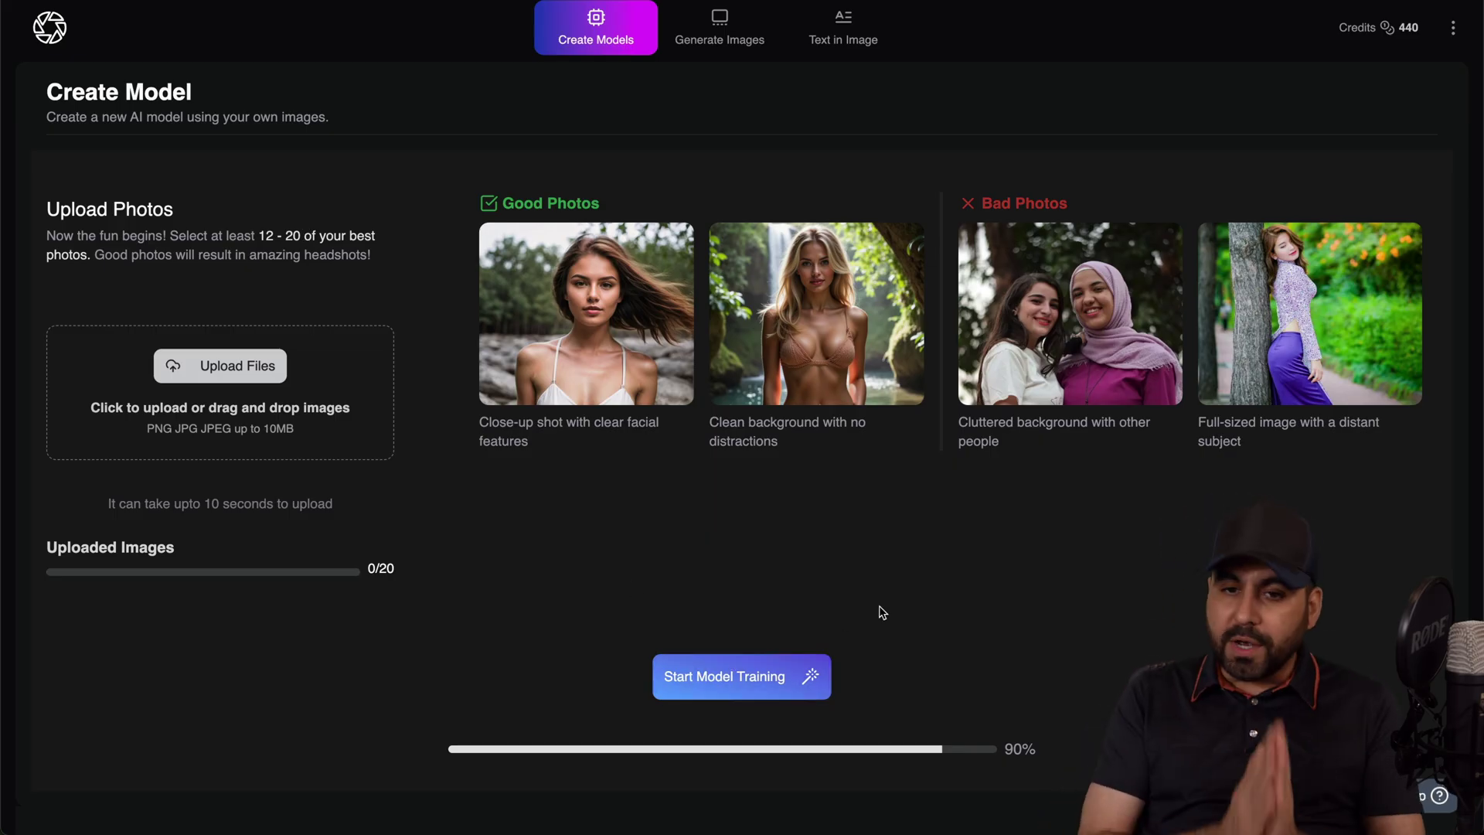
Return to Generate Images and keep Jorge as the selected model
click(722, 35)
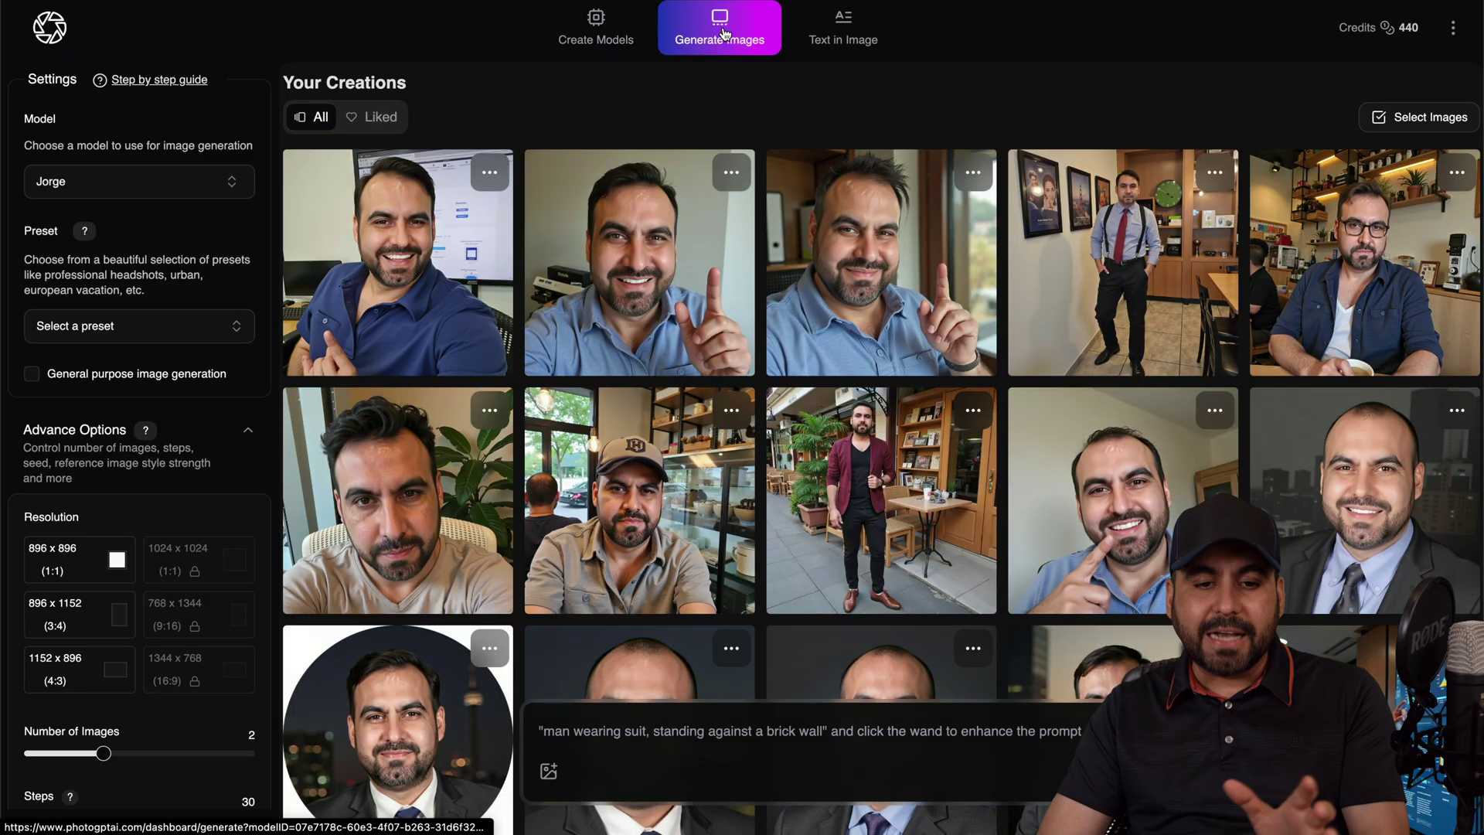
click(122, 186)
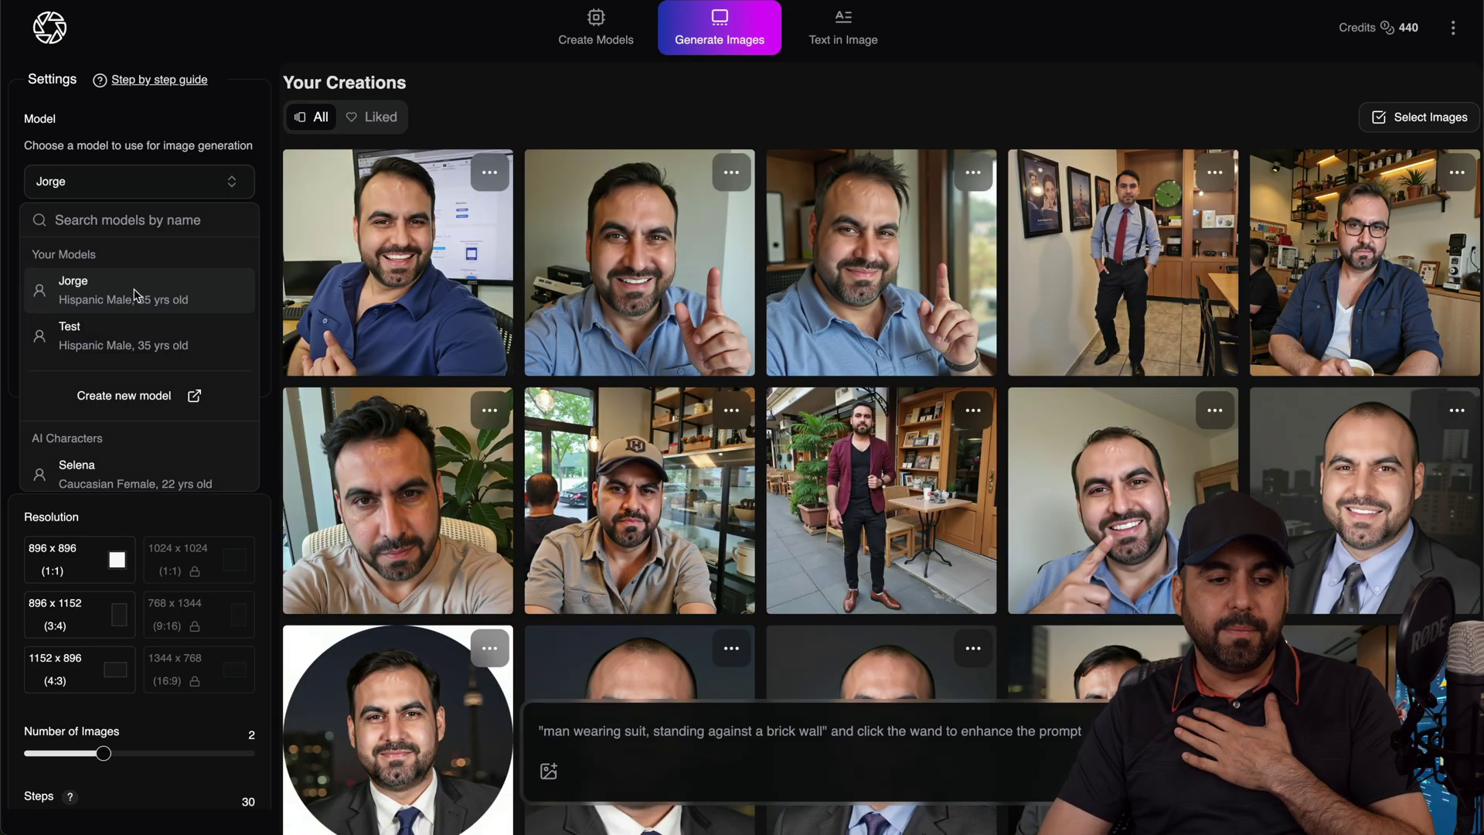
scroll(137, 287, down, 5)
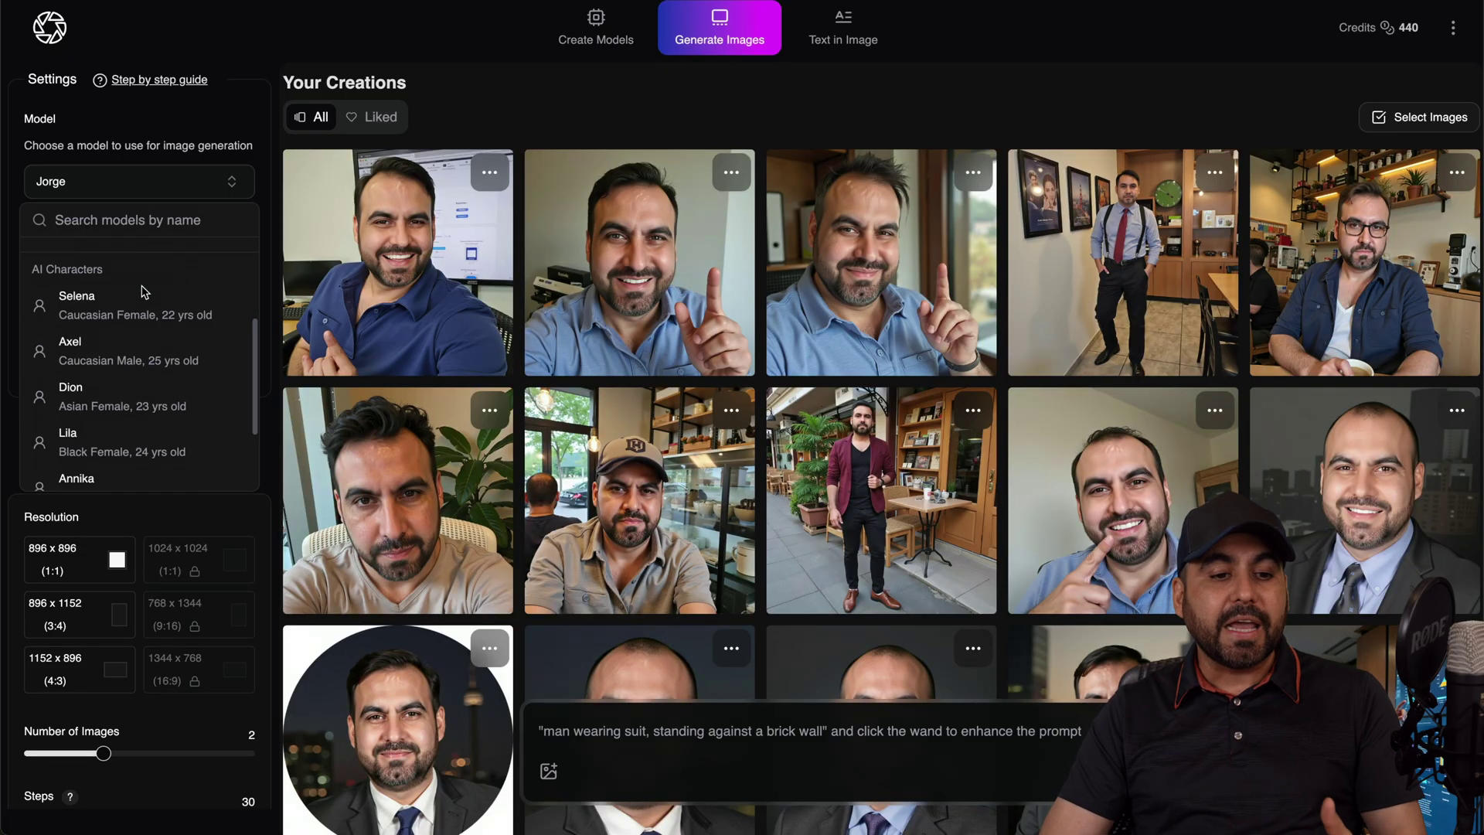
scroll(120, 255, up, 5)
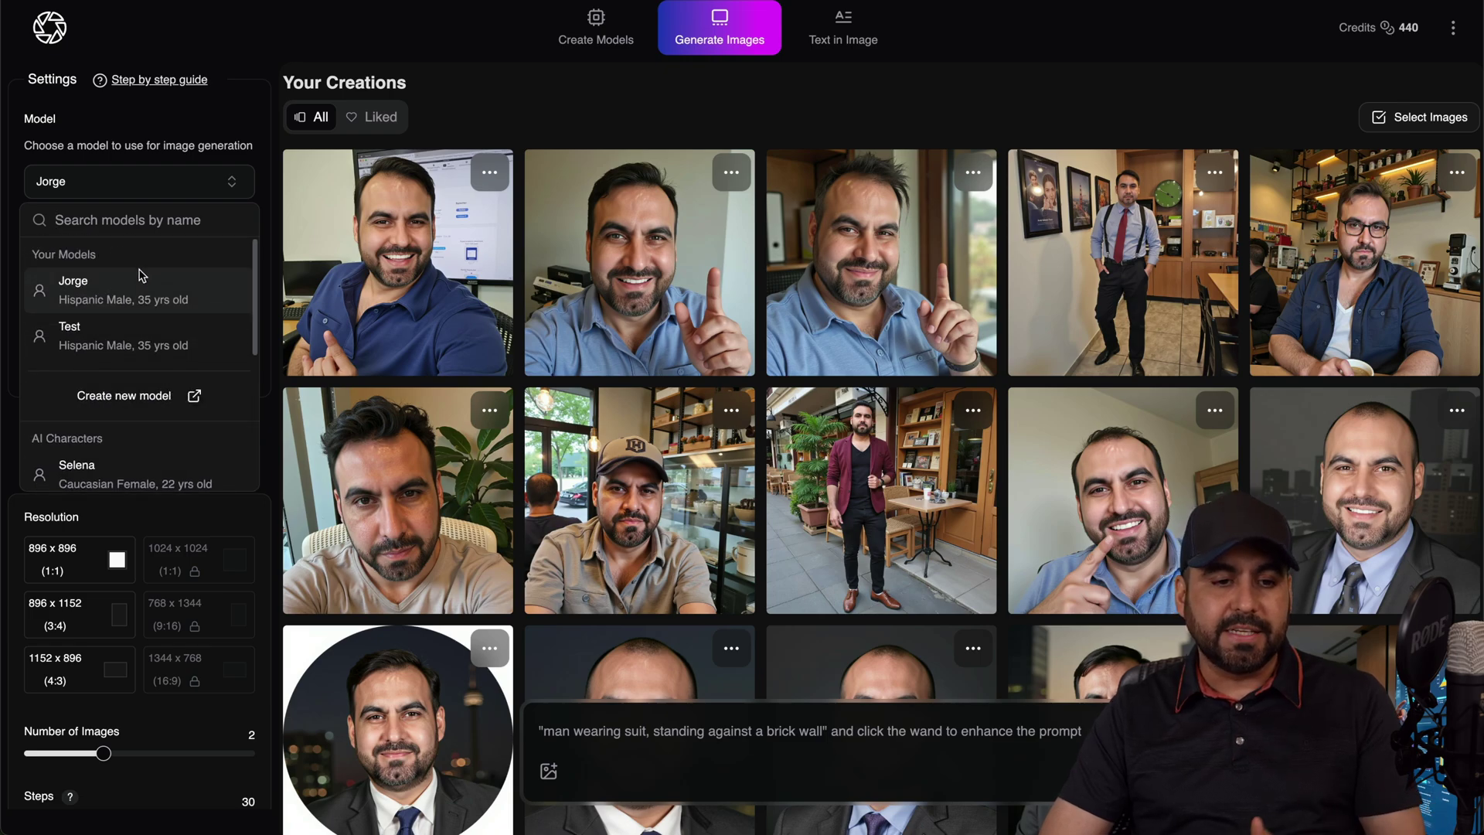
click(161, 290)
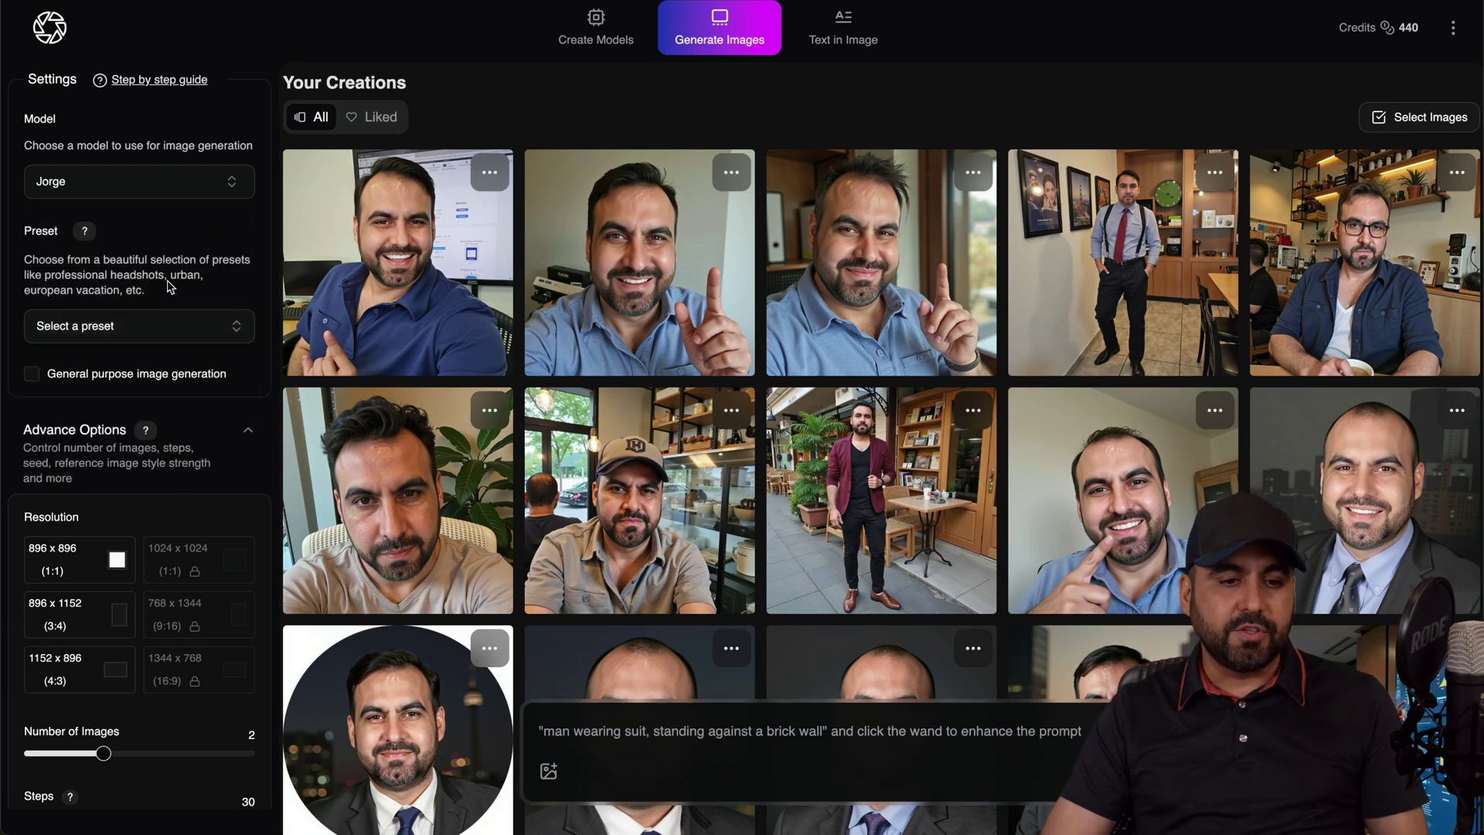
Choose the Professional Theme preset from the preset list
click(184, 330)
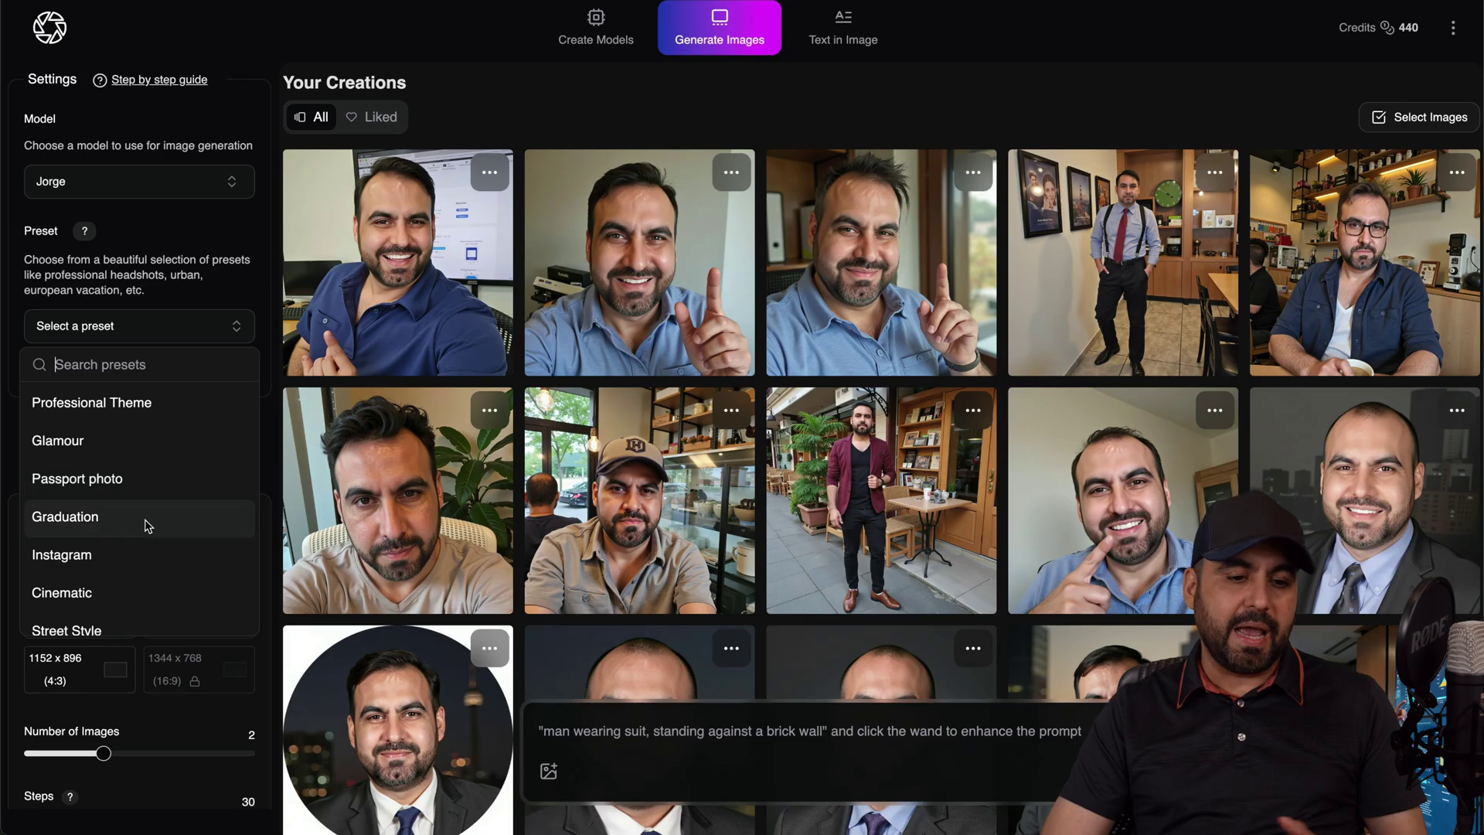
scroll(164, 491, down, 2)
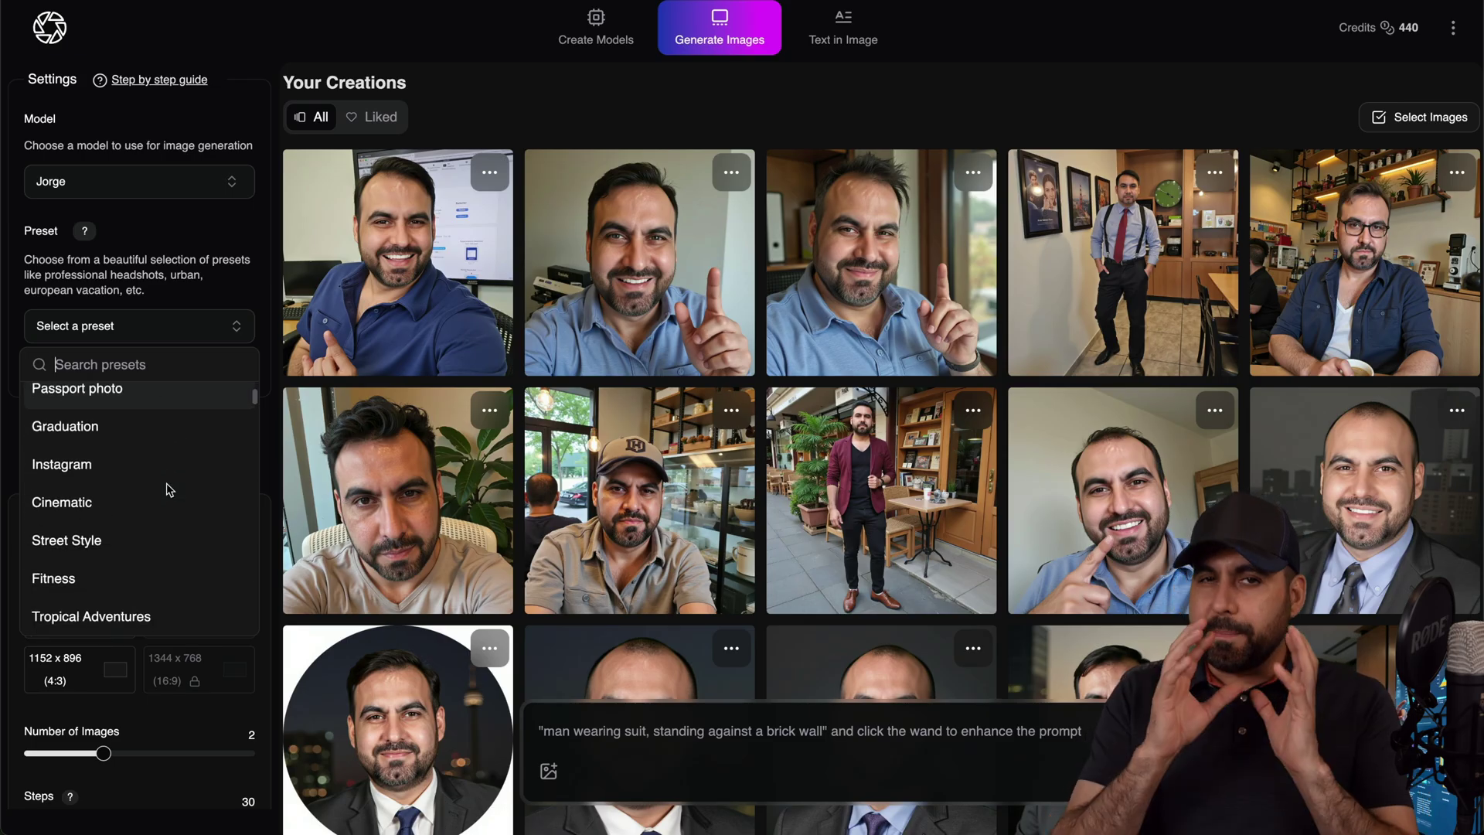
scroll(170, 489, down, 6)
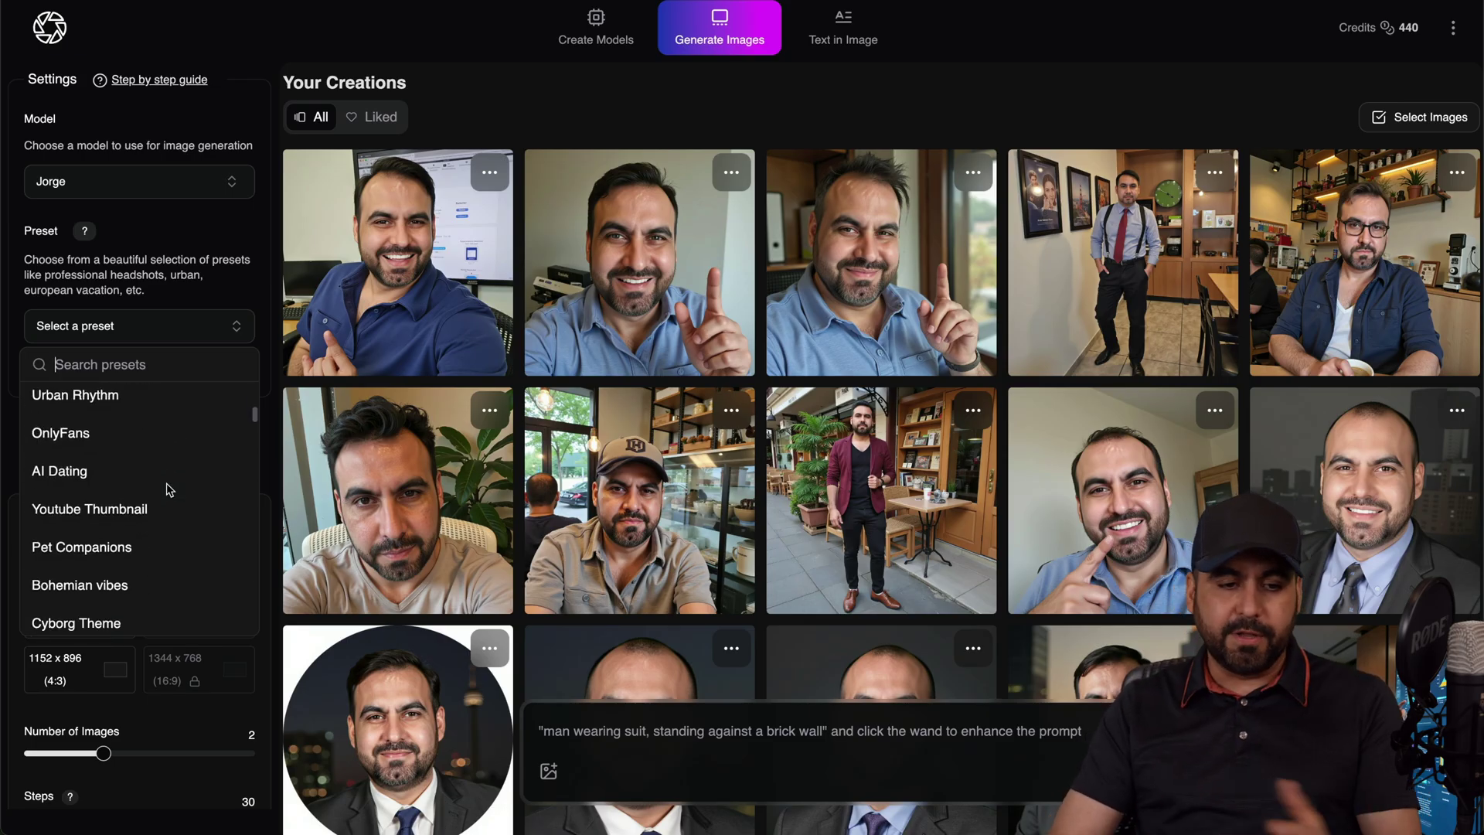
scroll(169, 490, down, 3)
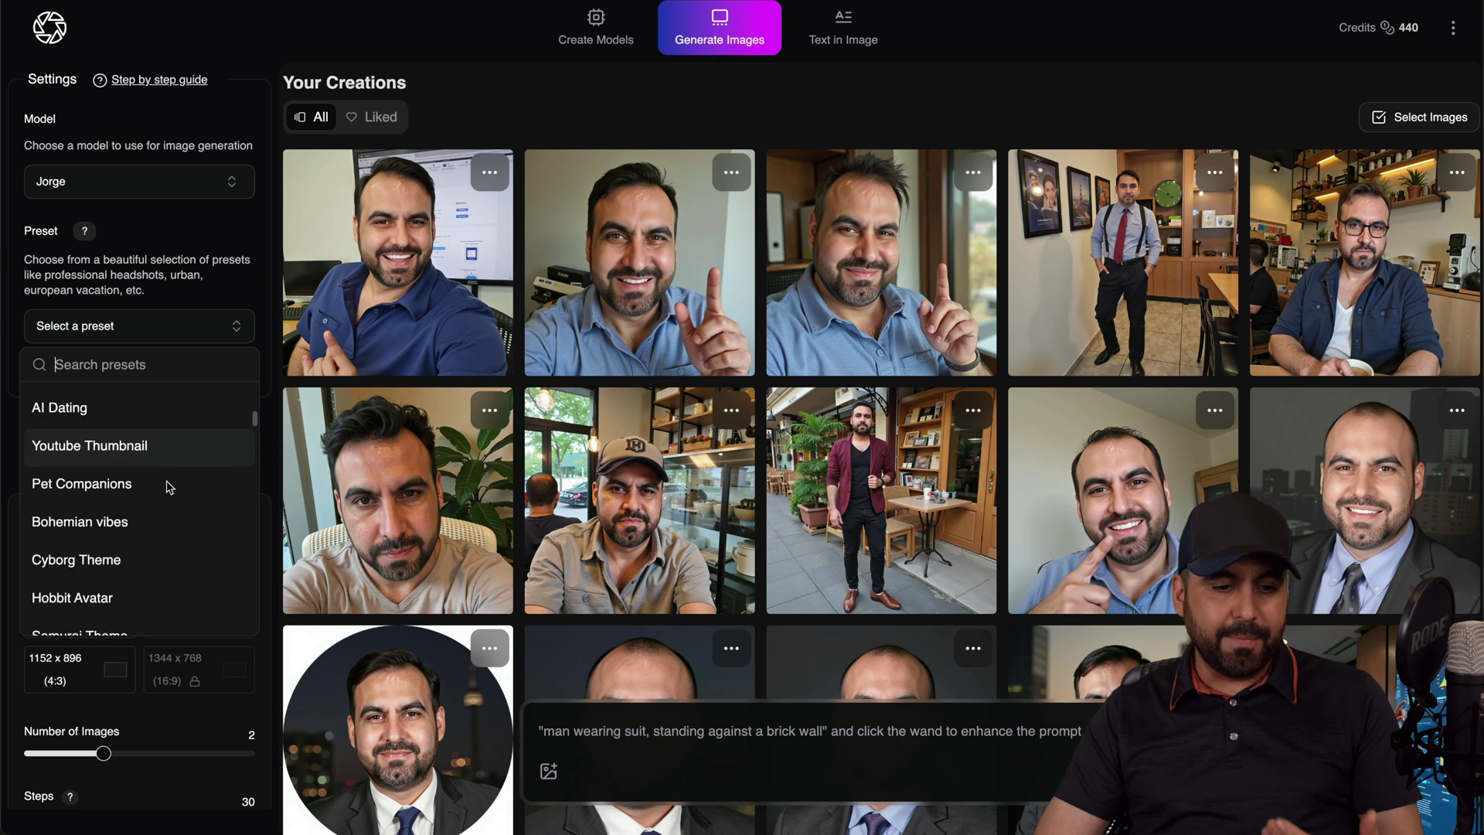
scroll(169, 487, down, 2)
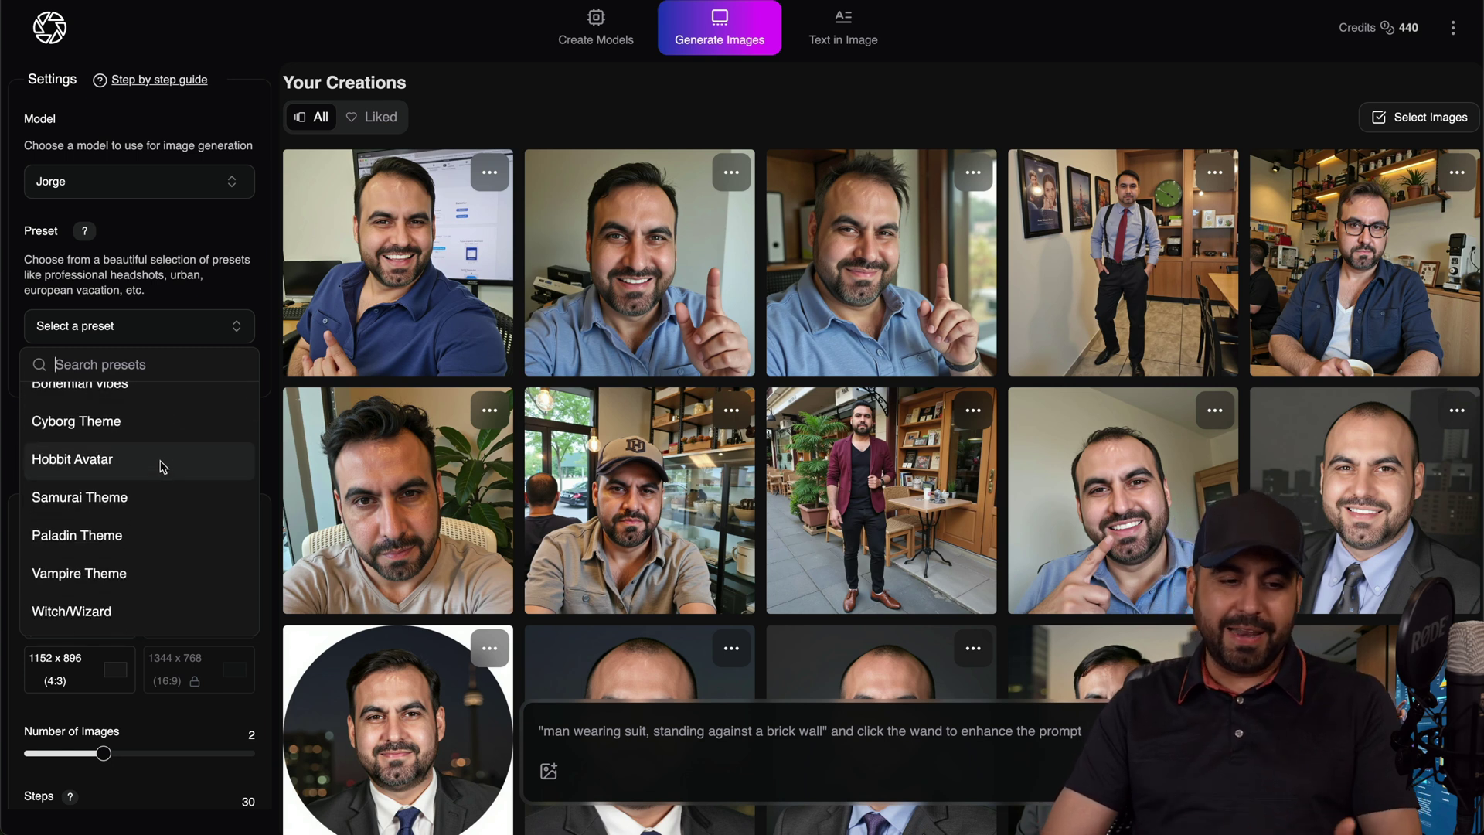
scroll(163, 462, down, 20)
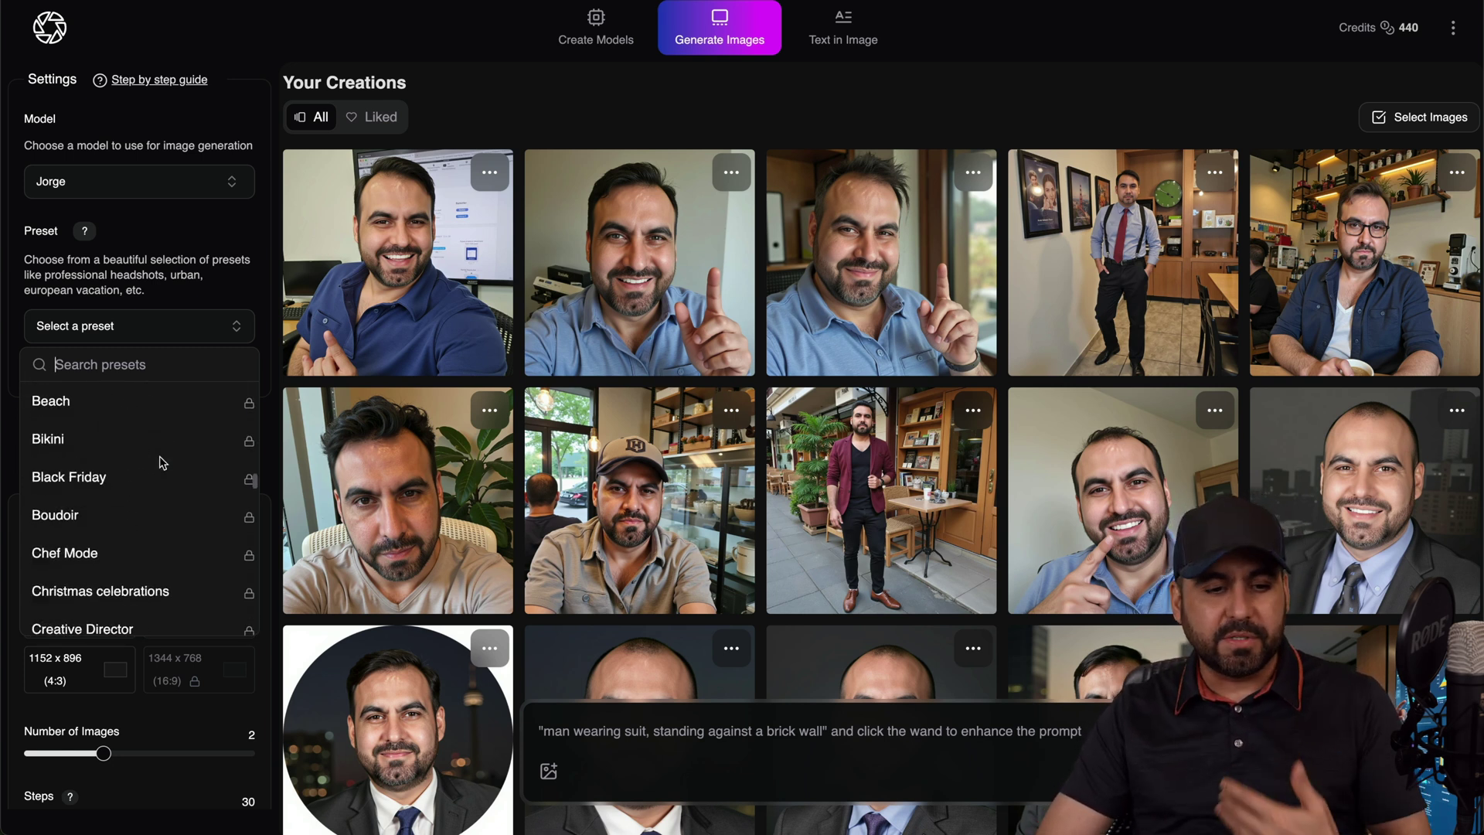
scroll(163, 462, down, 5)
scroll(163, 463, up, 20)
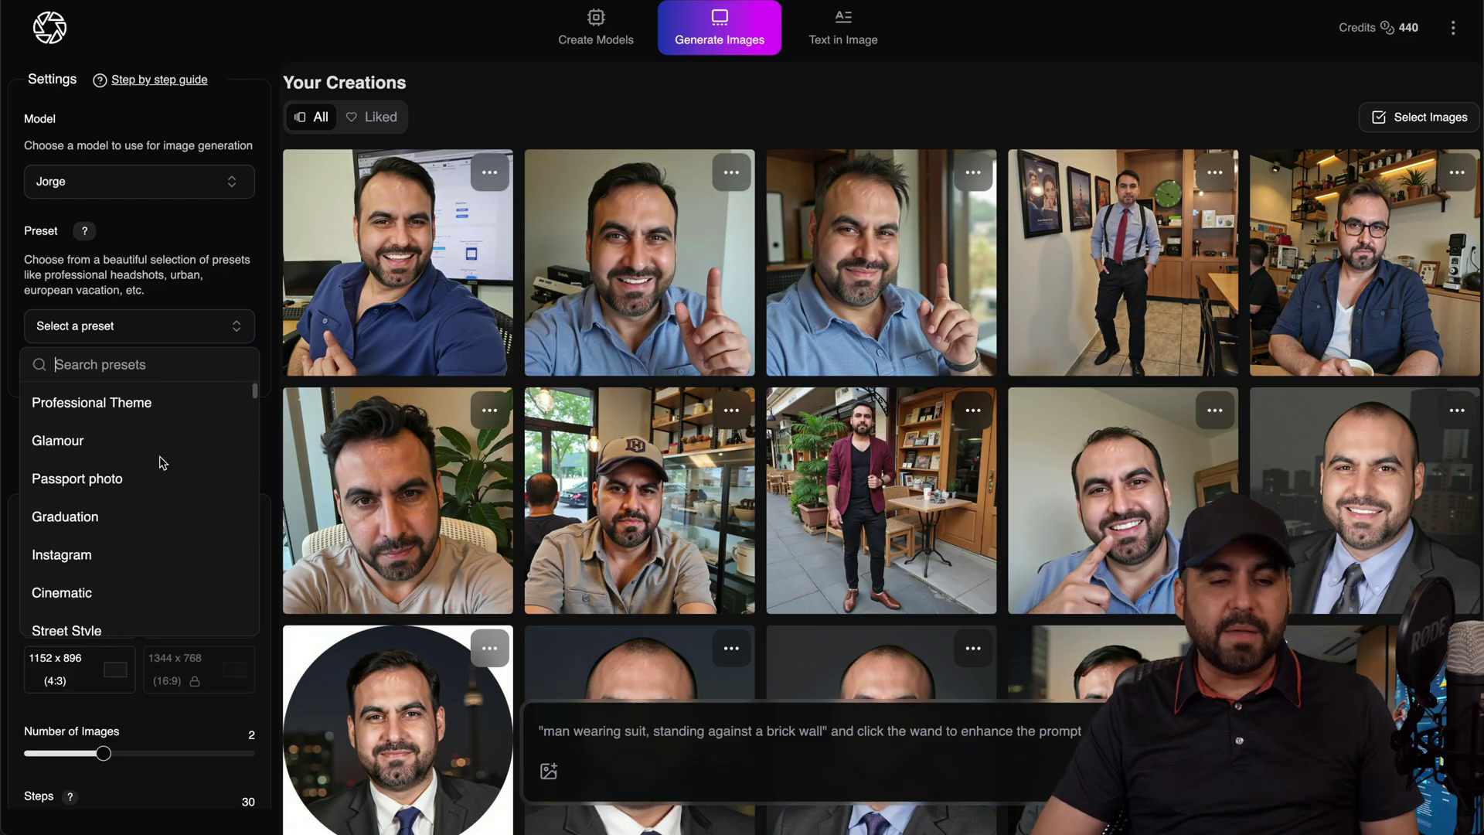
click(146, 405)
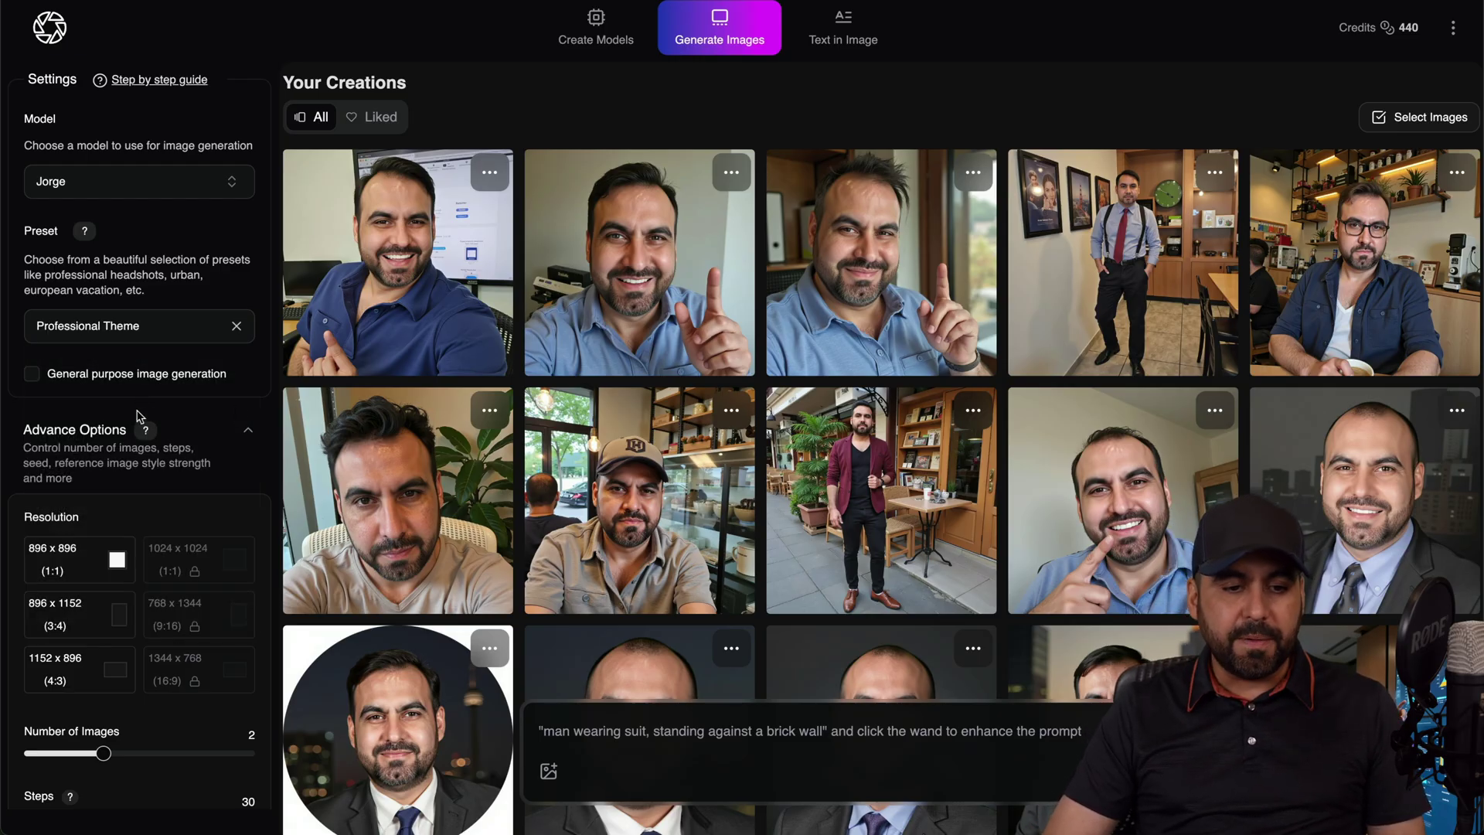
Enable Enhance Face in the generation settings (896 x 896, 2 images, 30 steps)
scroll(147, 418, down, 3)
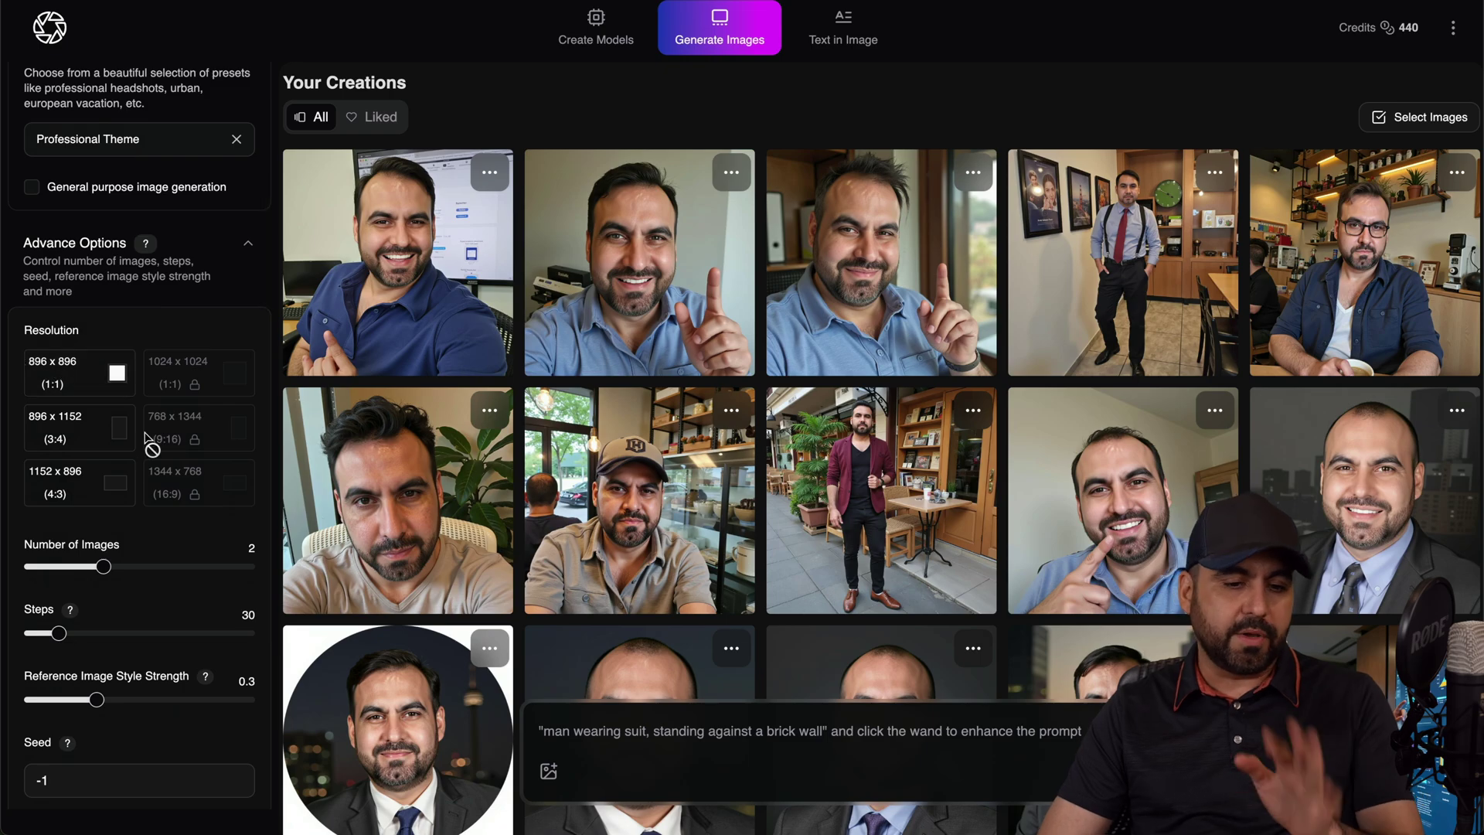
scroll(146, 444, down, 3)
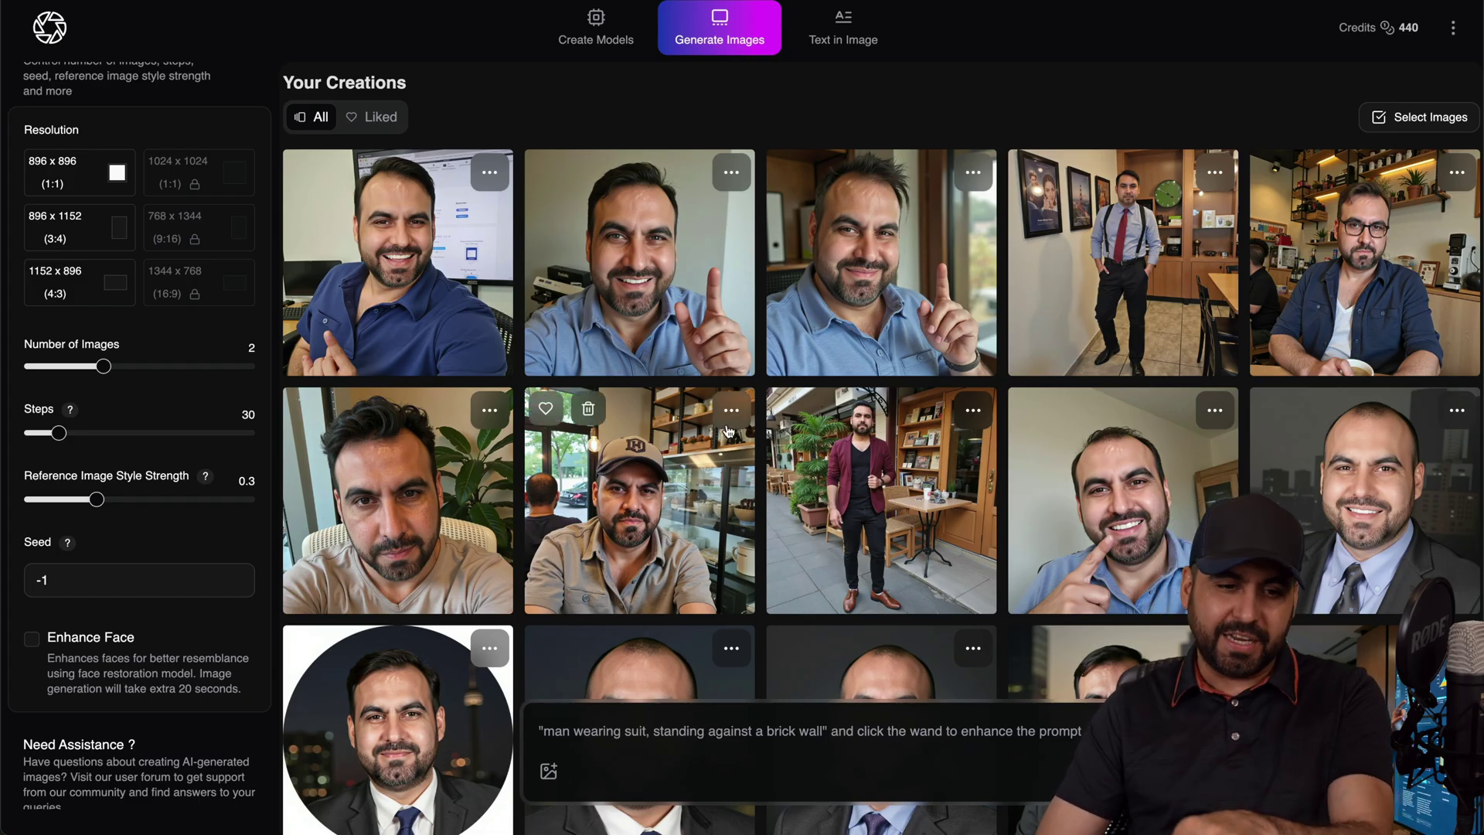
scroll(191, 547, down, 1)
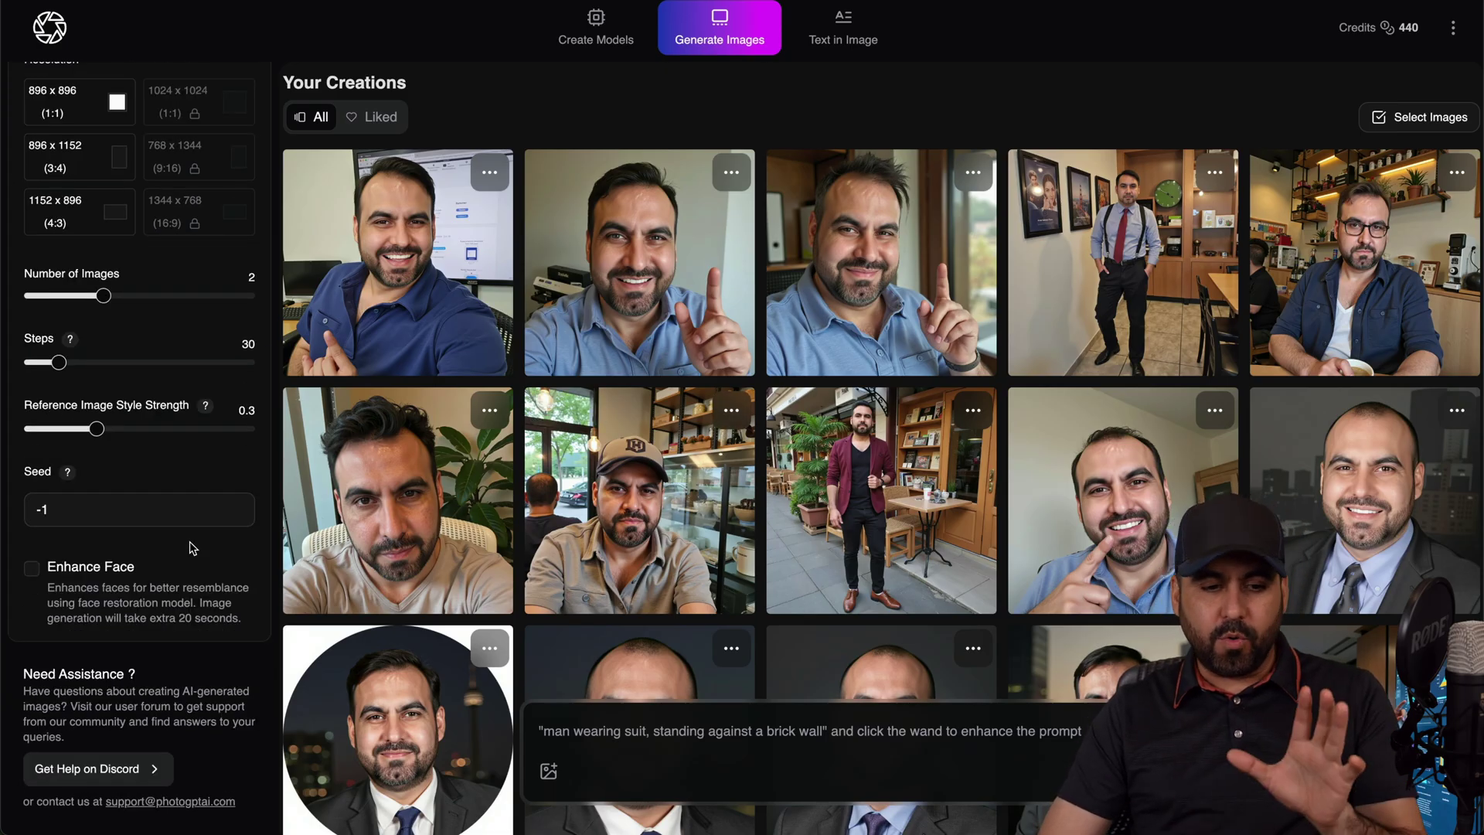
click(32, 569)
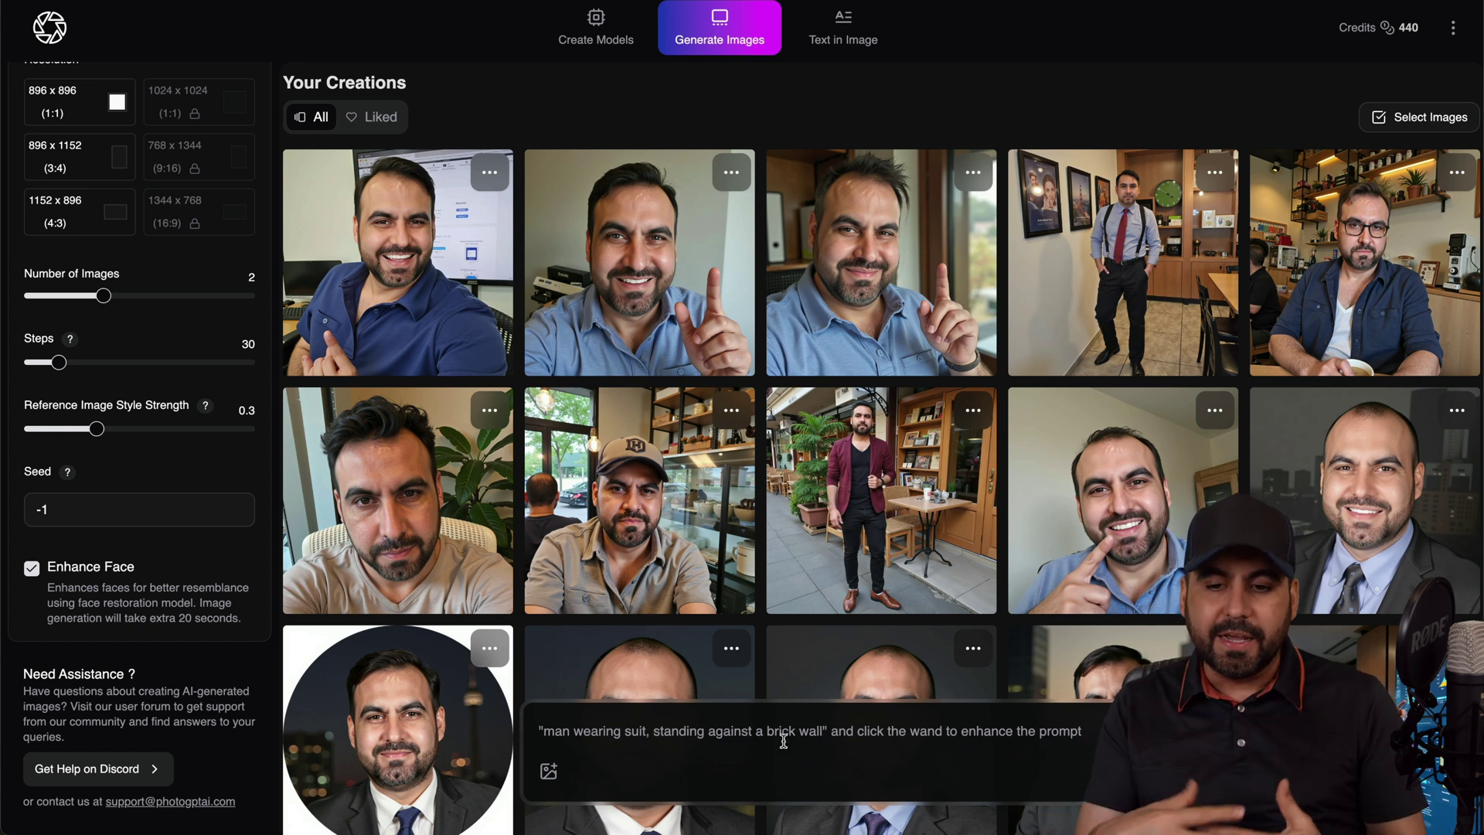
Browse the earlier headshots in the Your Creations gallery
scroll(821, 511, down, 6)
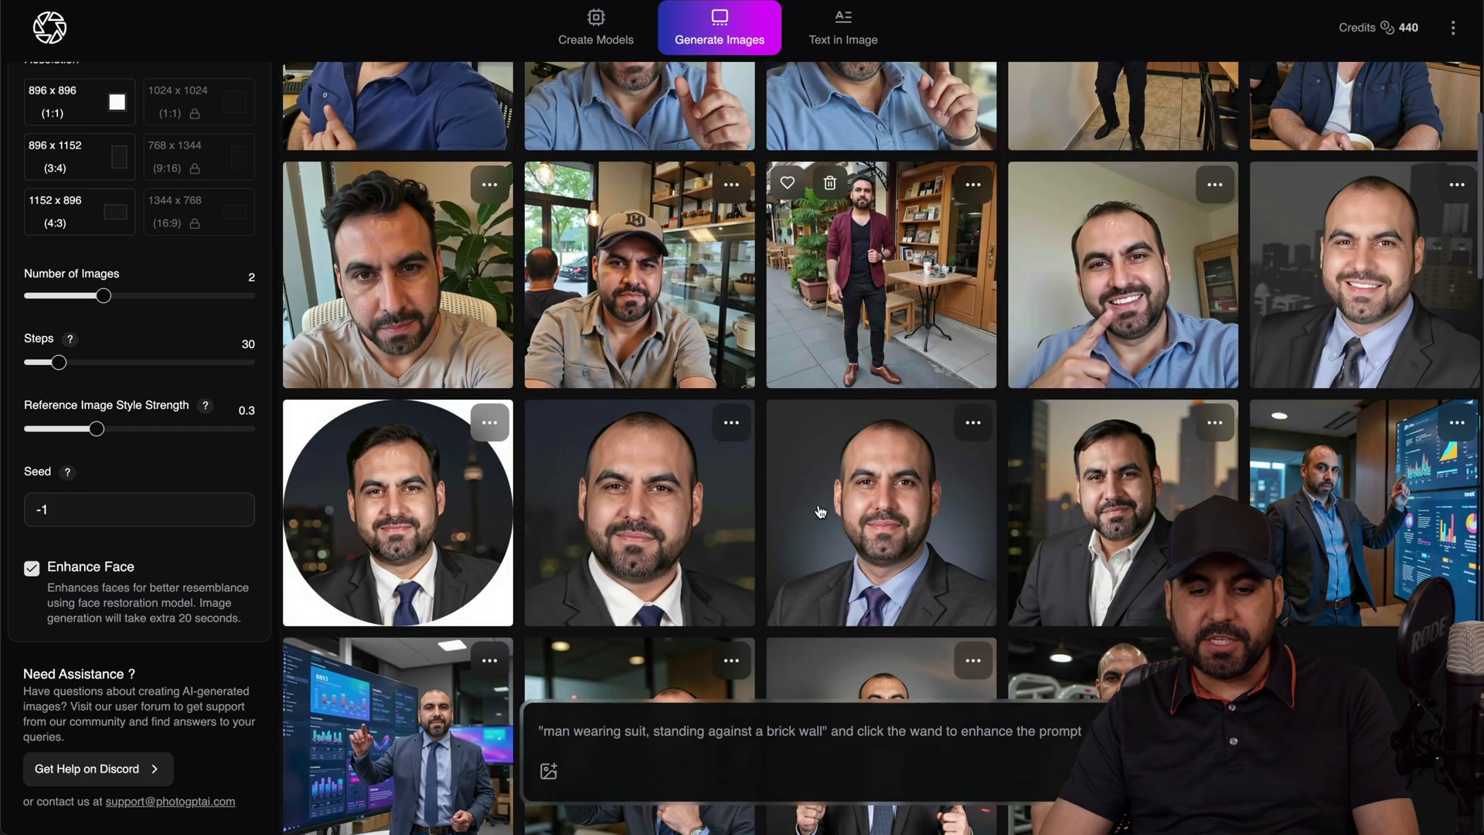
scroll(821, 511, down, 1)
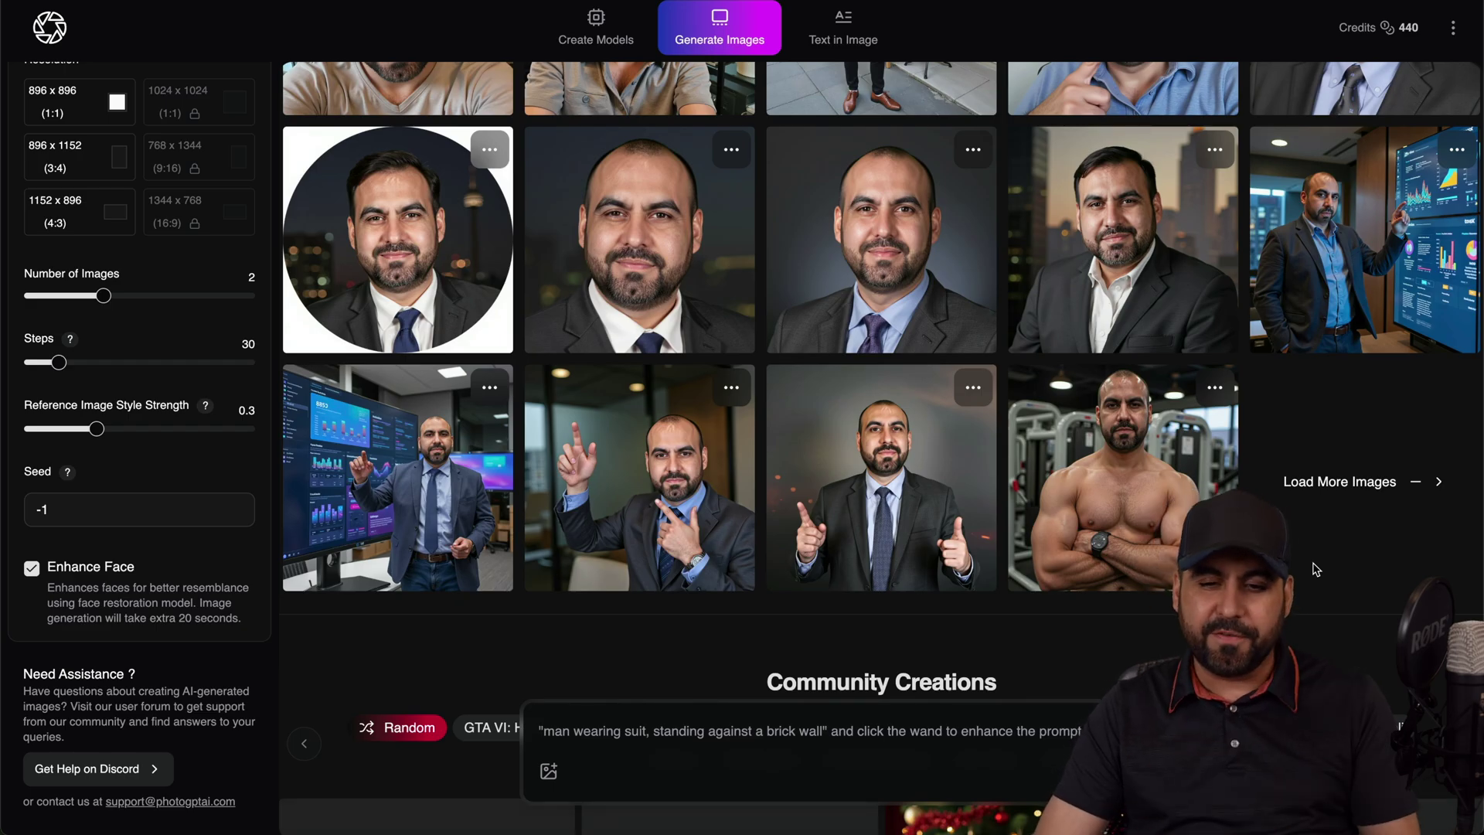
scroll(1316, 569, up, 1)
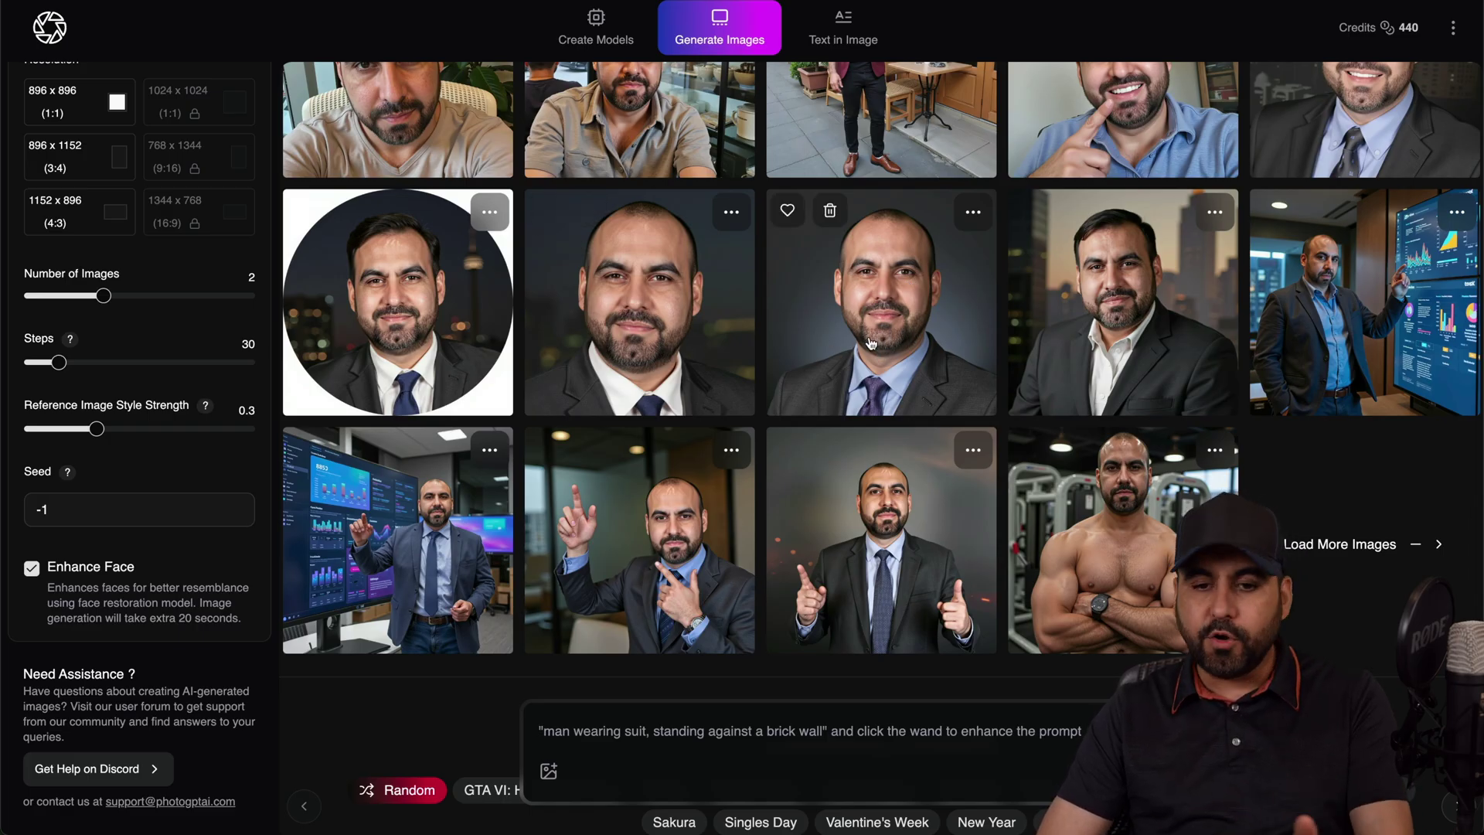
scroll(910, 384, up, 1)
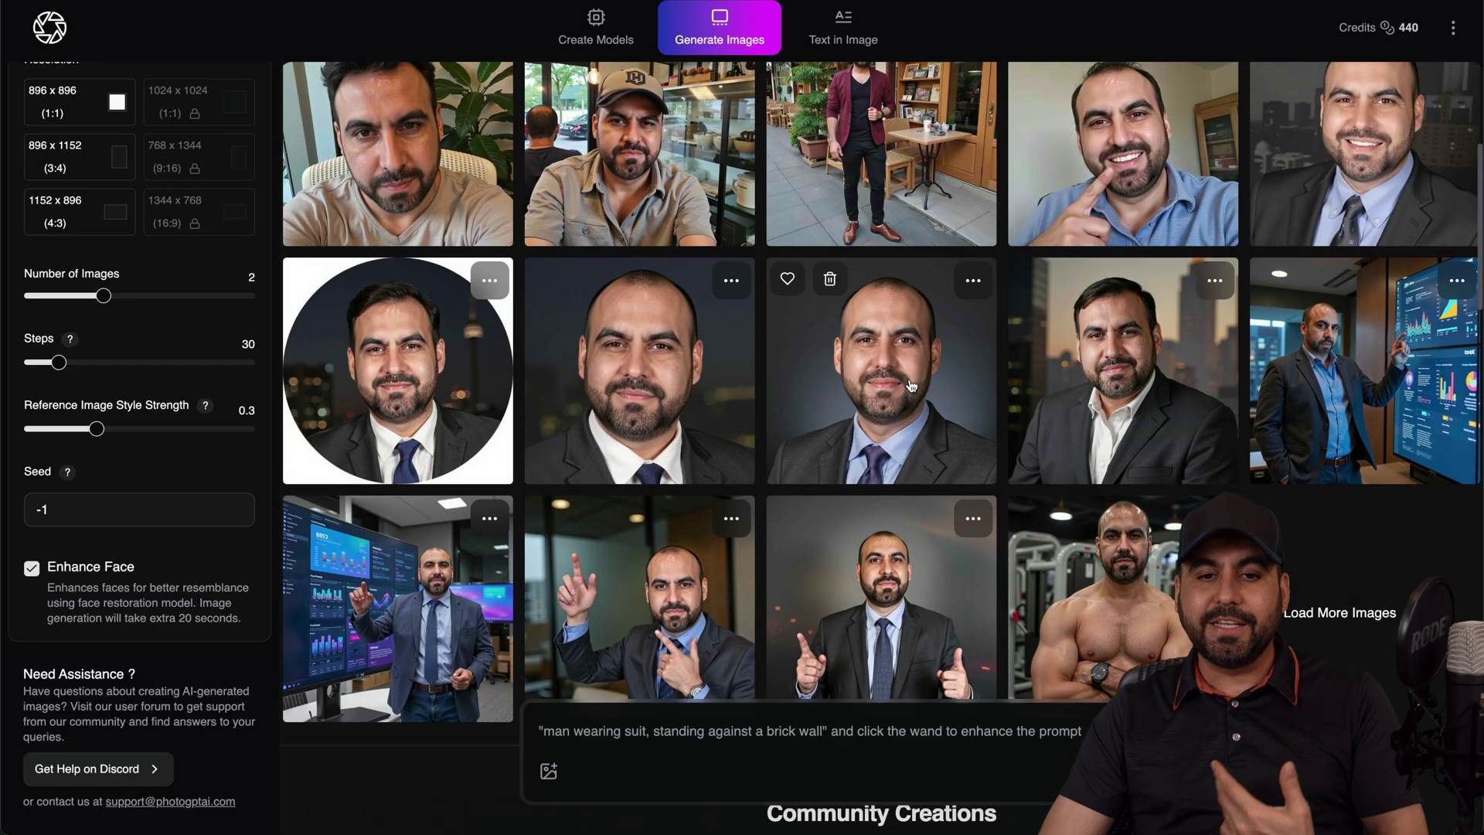
scroll(911, 385, up, 1)
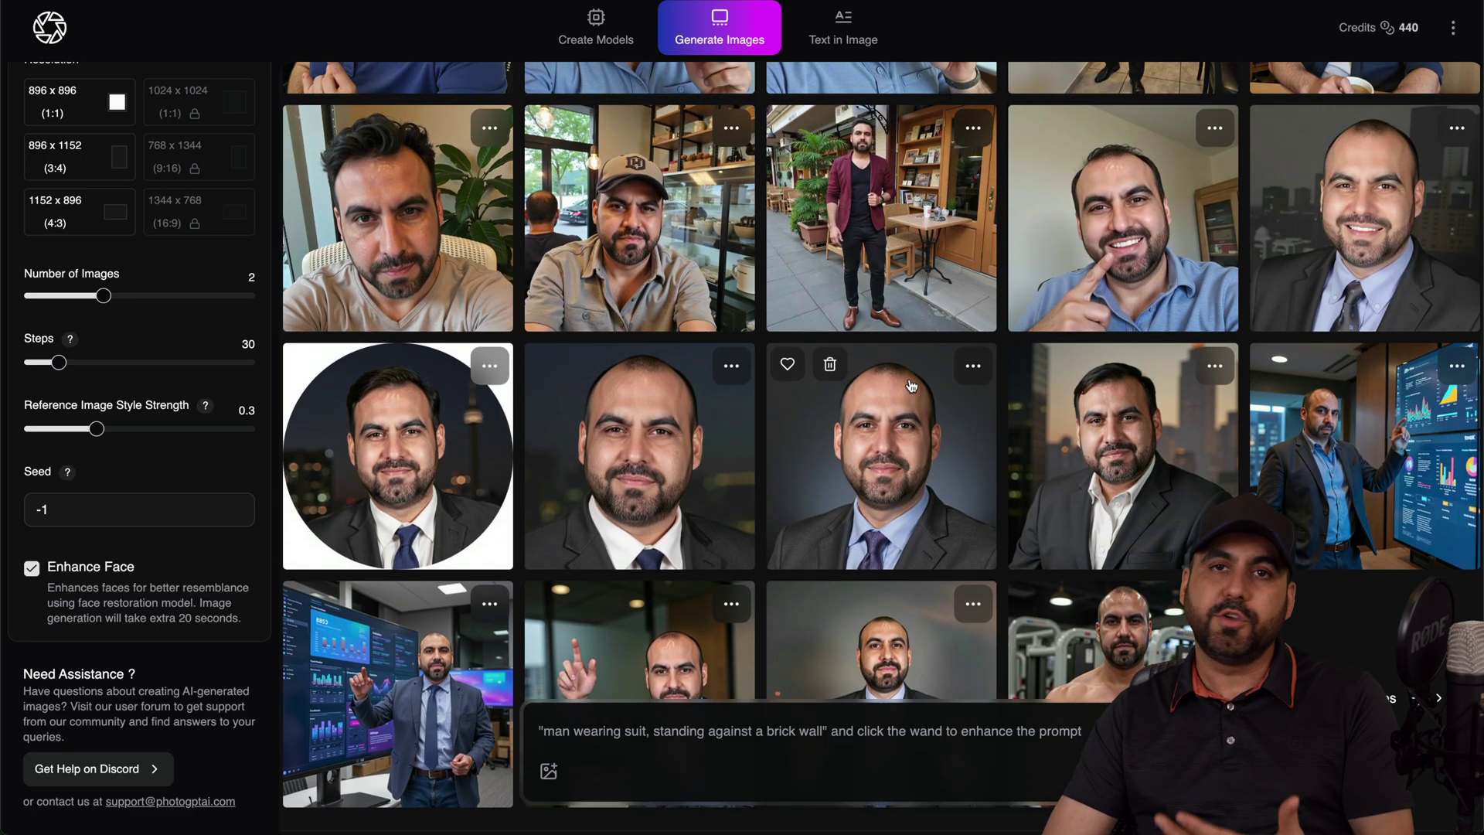
scroll(911, 385, up, 1)
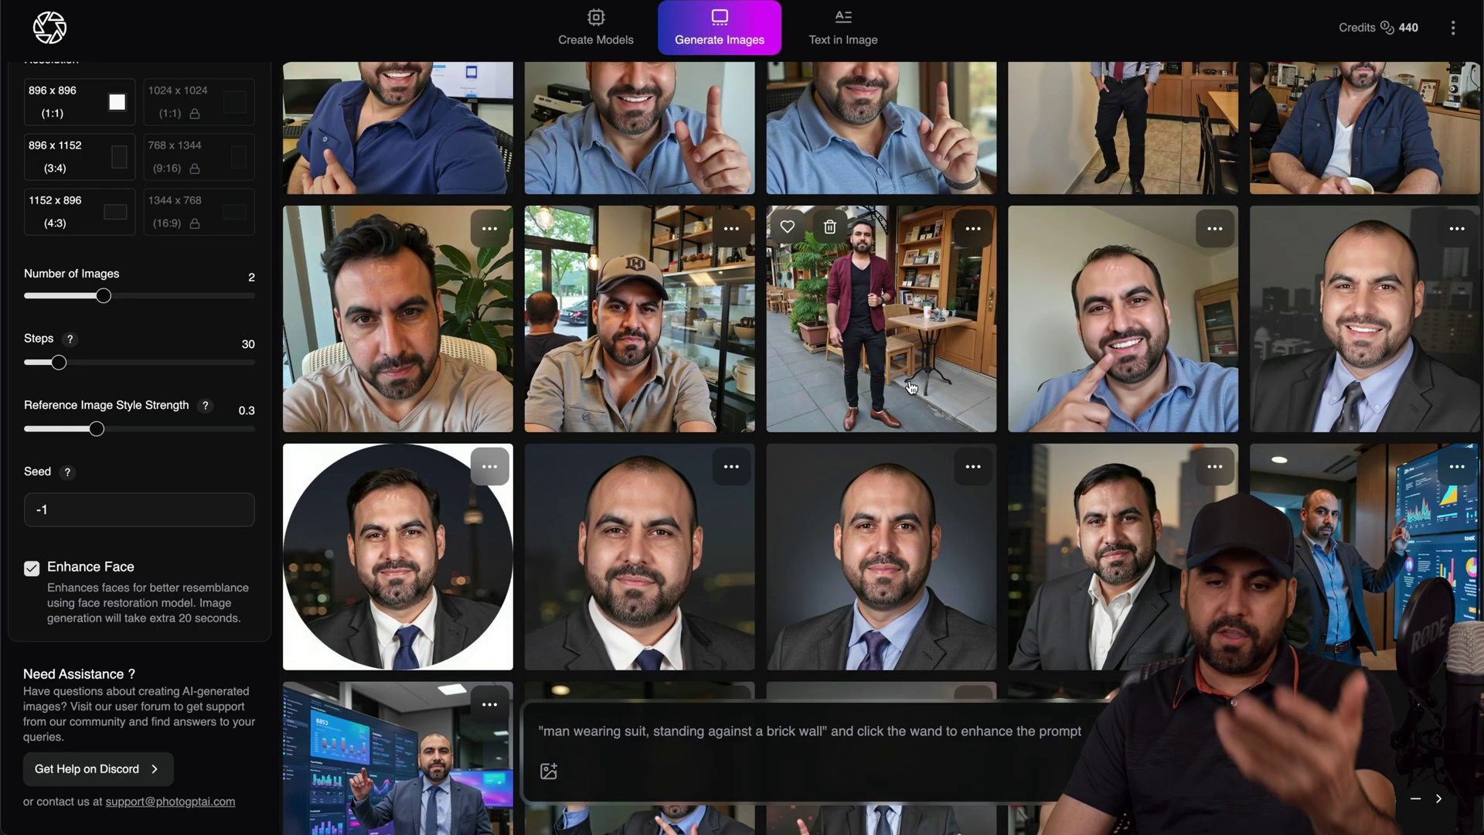
scroll(910, 384, up, 2)
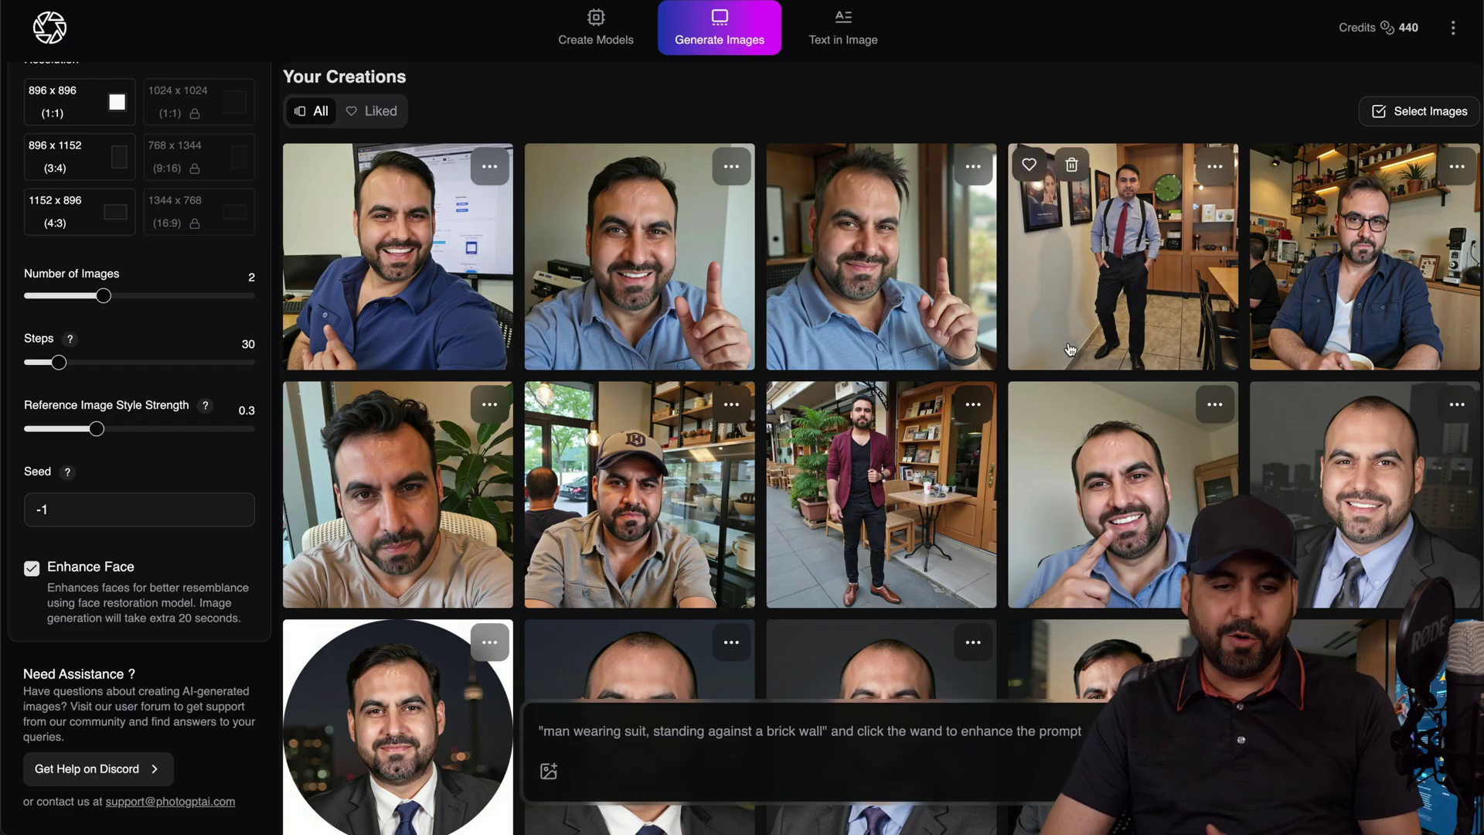
Paste the red polo, pointing-upward prompt and enhance it into a detailed description
scroll(1070, 350, down, 2)
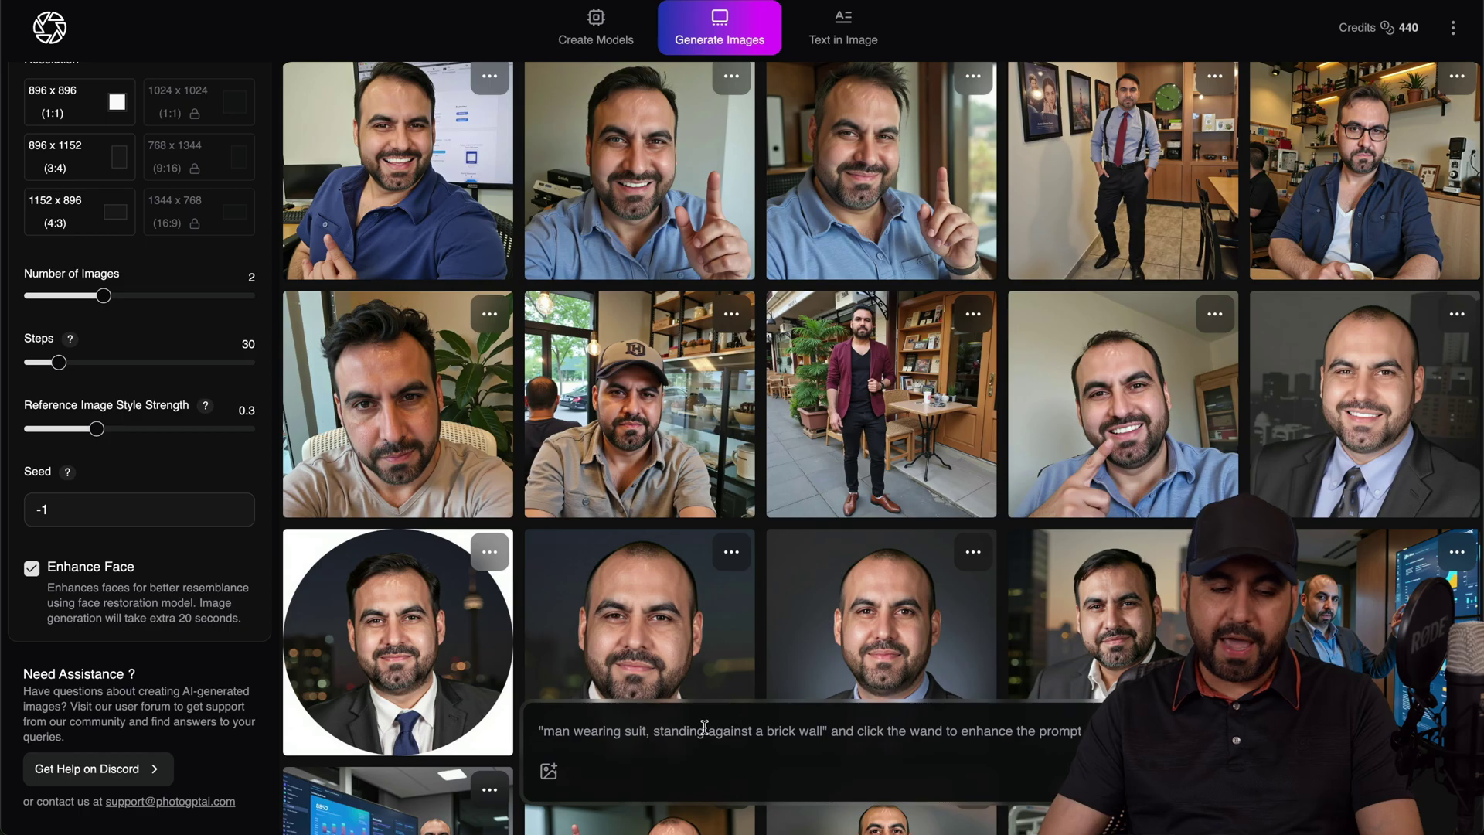
scroll(100, 331, up, 5)
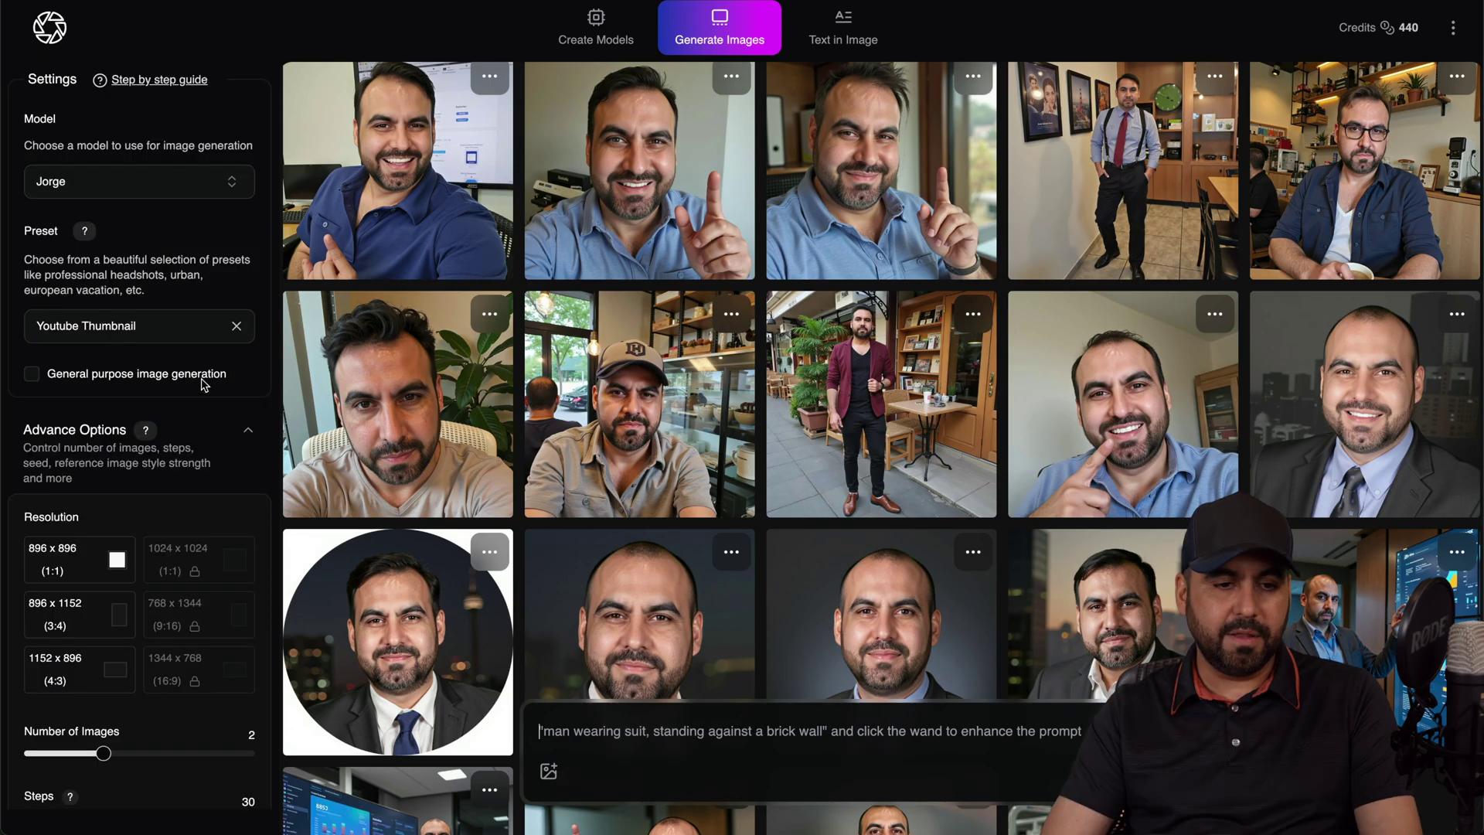
click(669, 739)
text(I need an image of me wearing a red polo shirt and pointing to the top.)
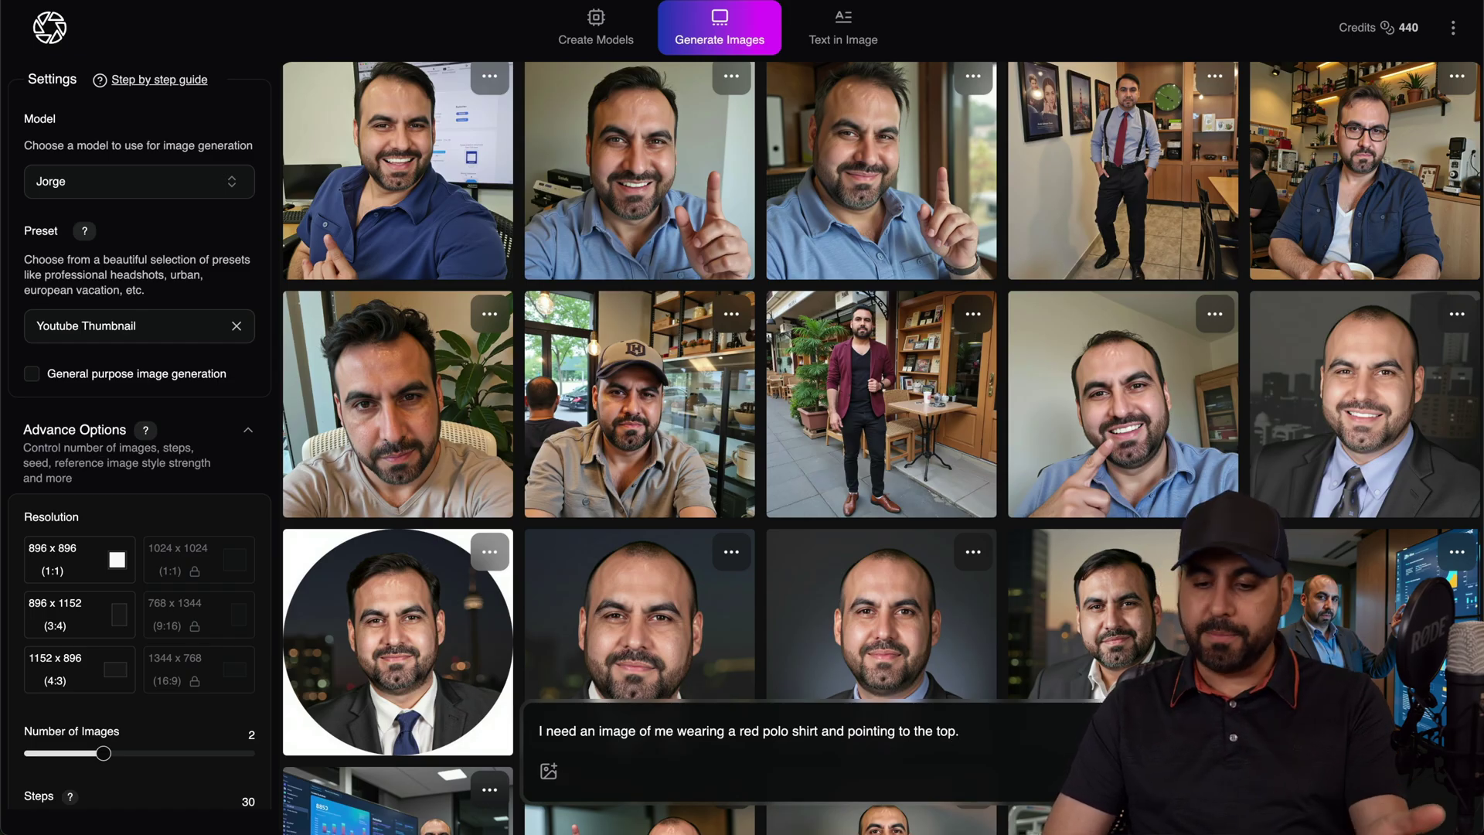
click(1075, 761)
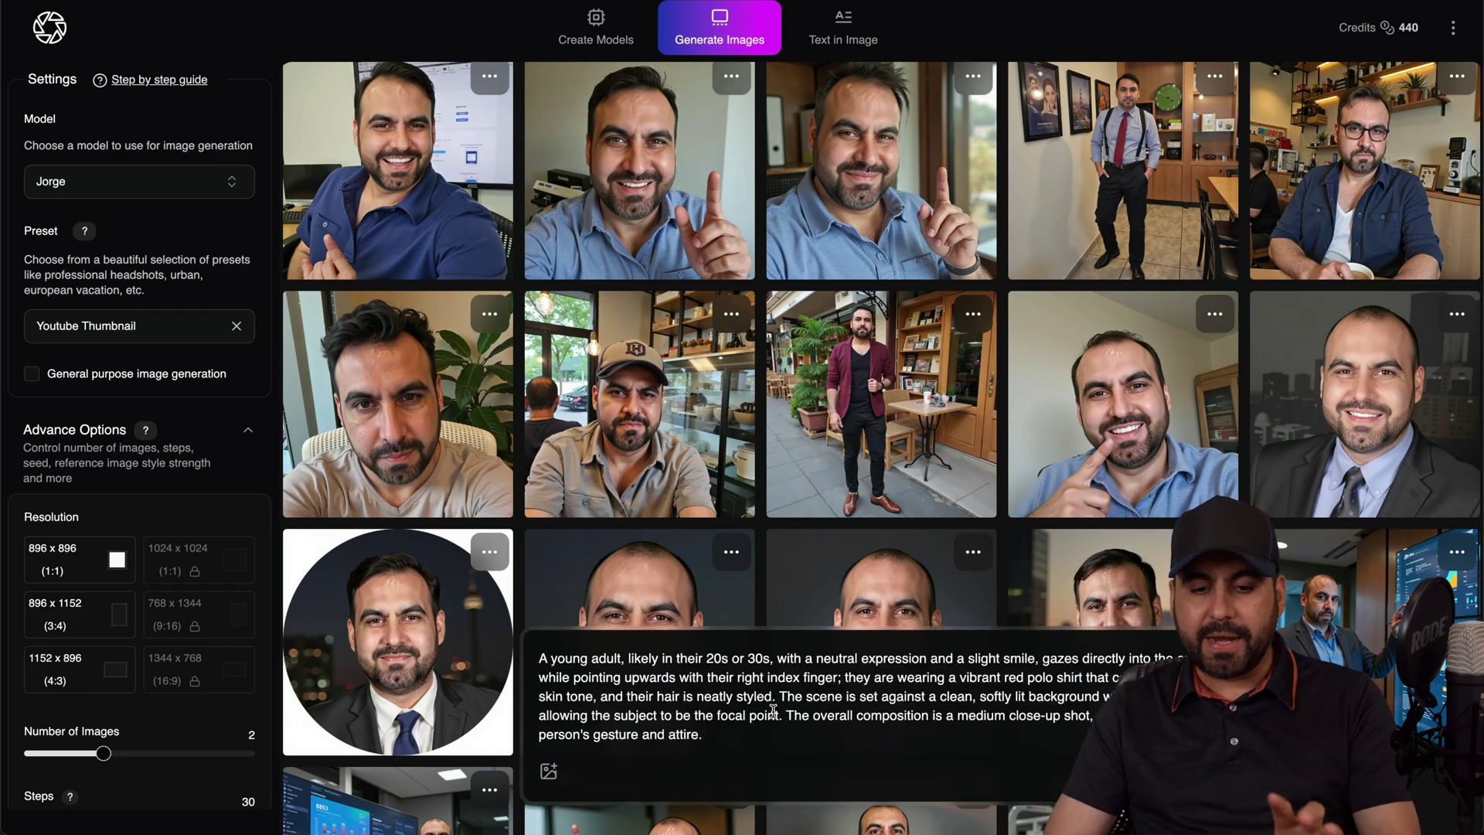
Change the prompt's age to '30s or 40s' and start generating the images
click(716, 658)
key(BackSpace)
text(4)
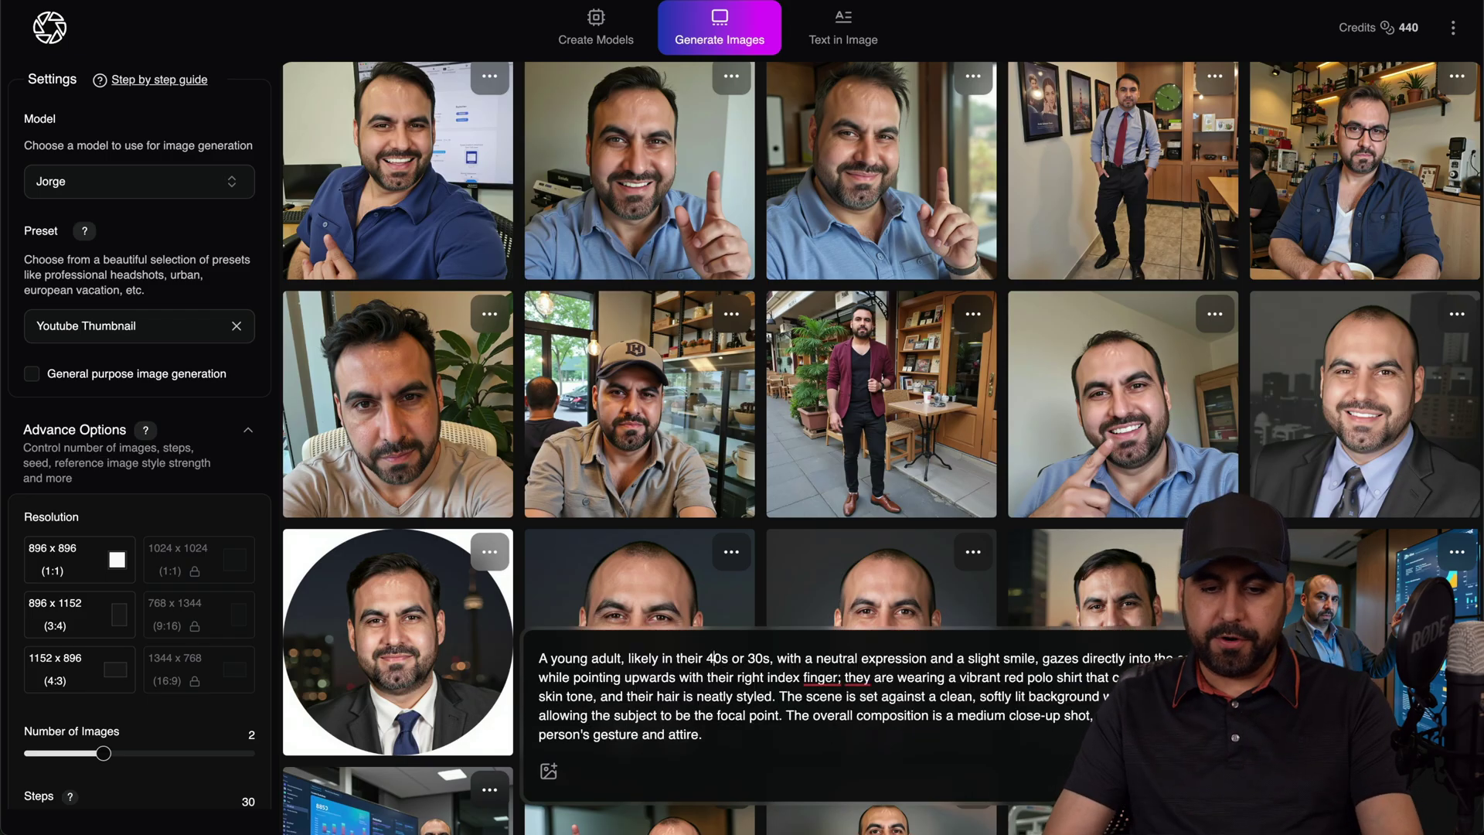
click(728, 659)
key(BackSpace)
text(3)
key(BackSpace)
text(4)
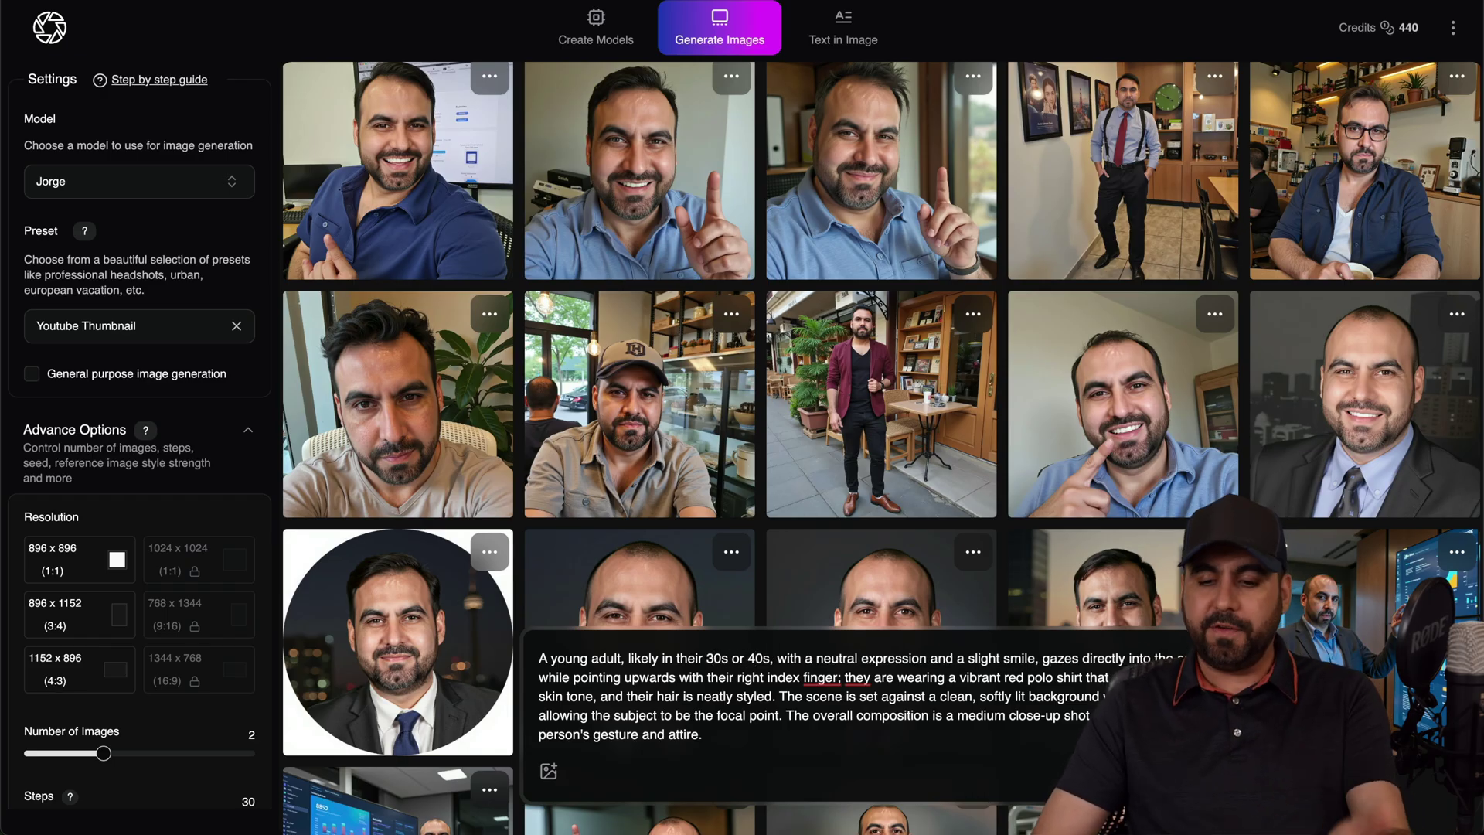
key(Return)
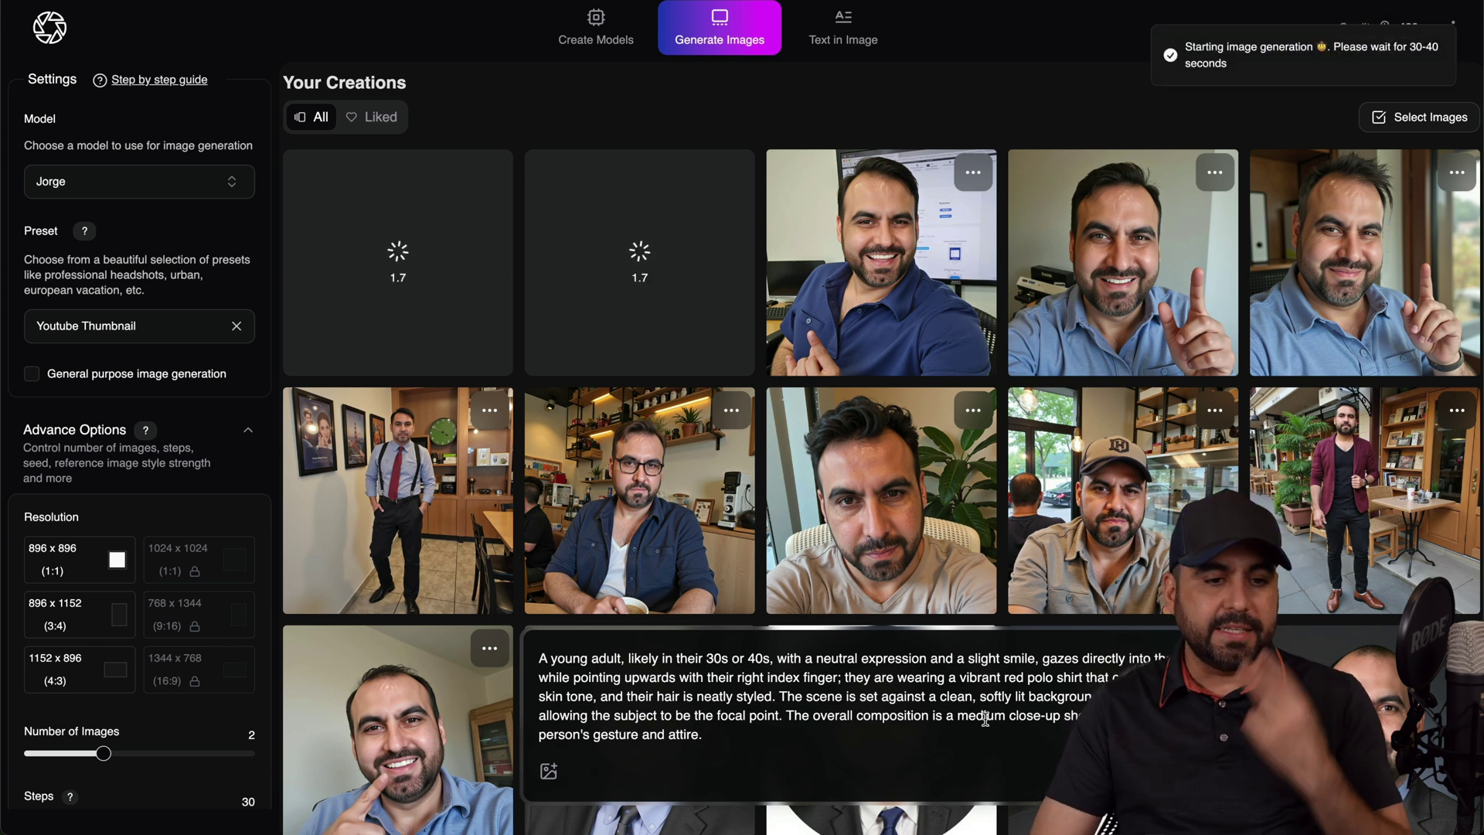